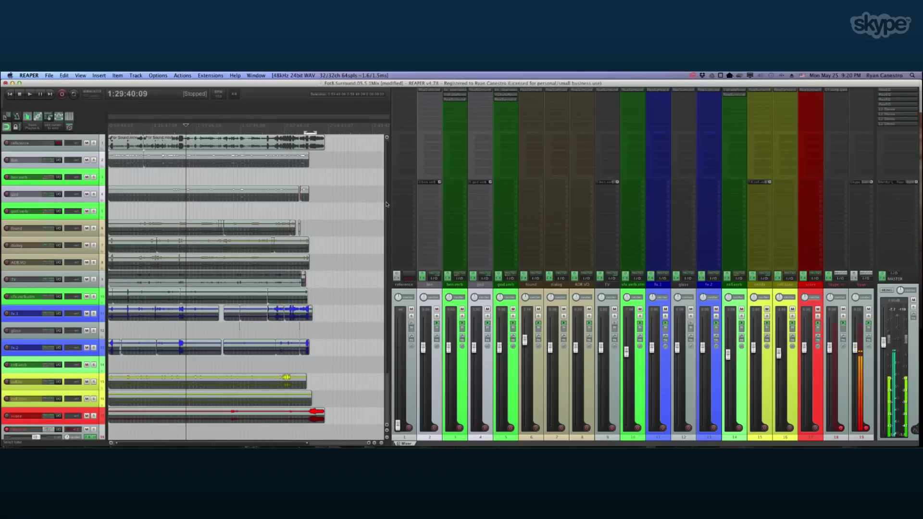
- Review the voice tracks and their reverbs in the mixer by selecting them one by one, from track 2 to track 8
mouse_move(387, 205)
mouse_down()
mouse_move(386, 237)
mouse_move(387, 204)
mouse_up()
click(436, 288)
click(455, 287)
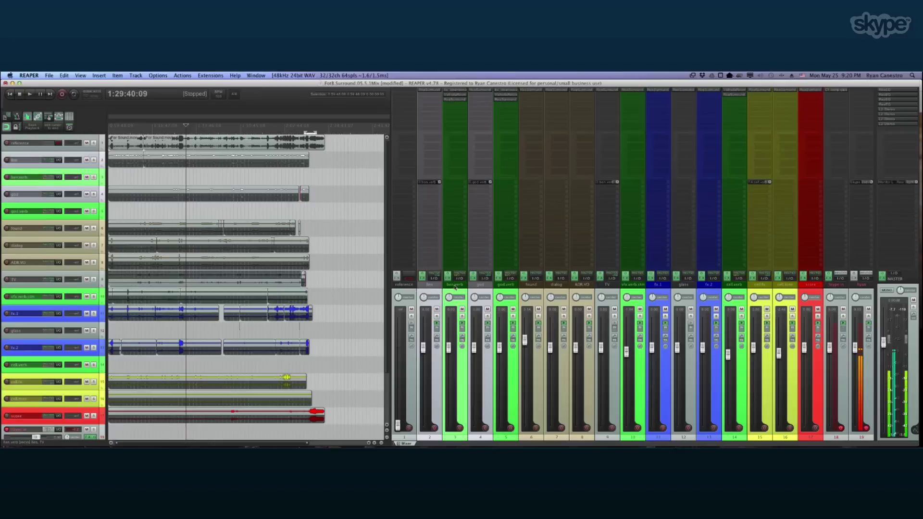
click(484, 286)
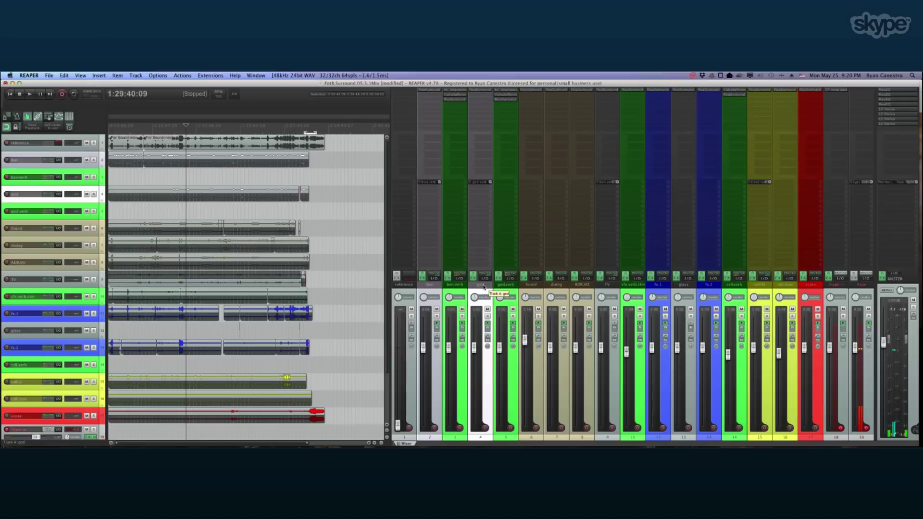
click(509, 287)
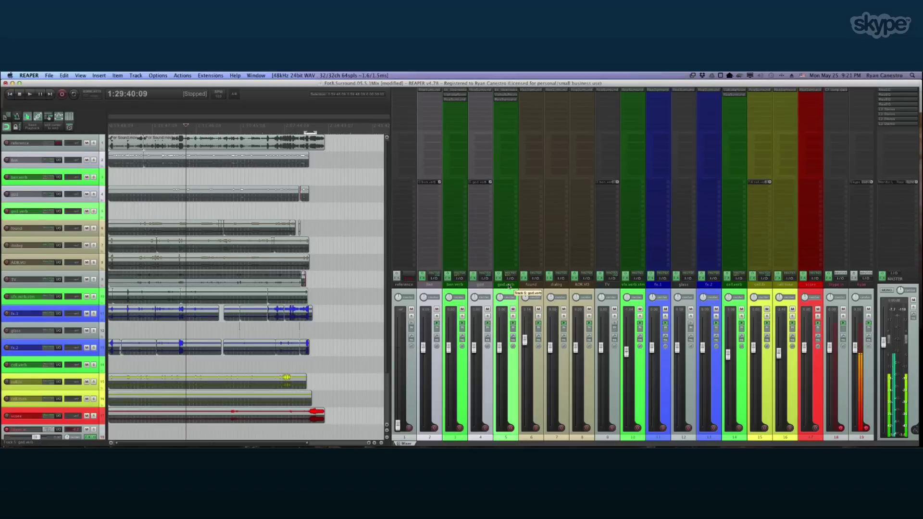
click(535, 287)
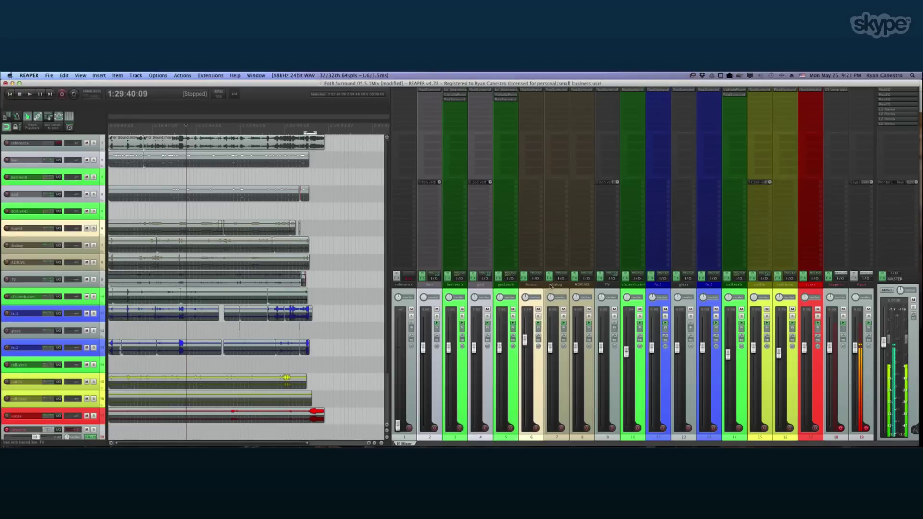
click(557, 288)
click(587, 289)
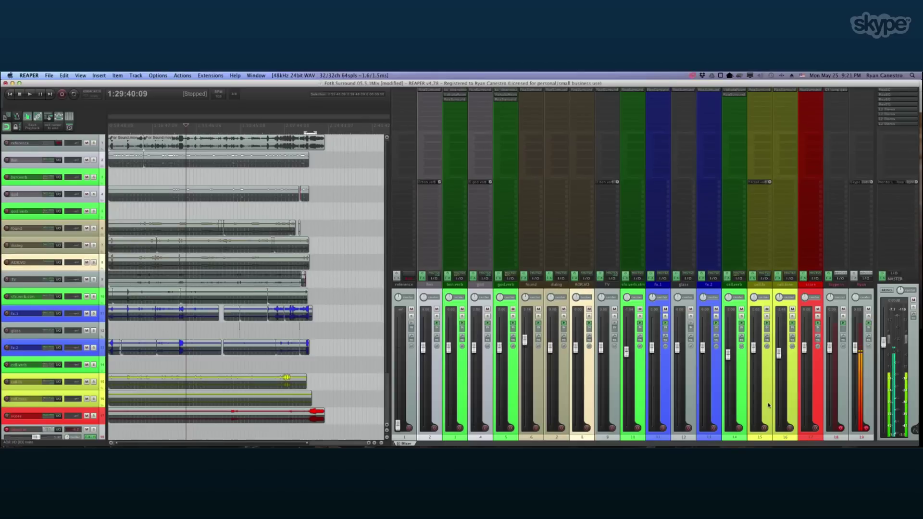
- Review the TV, effects, cell and score tracks with their reverbs by selecting them in the mixer, ending on track 17
click(613, 287)
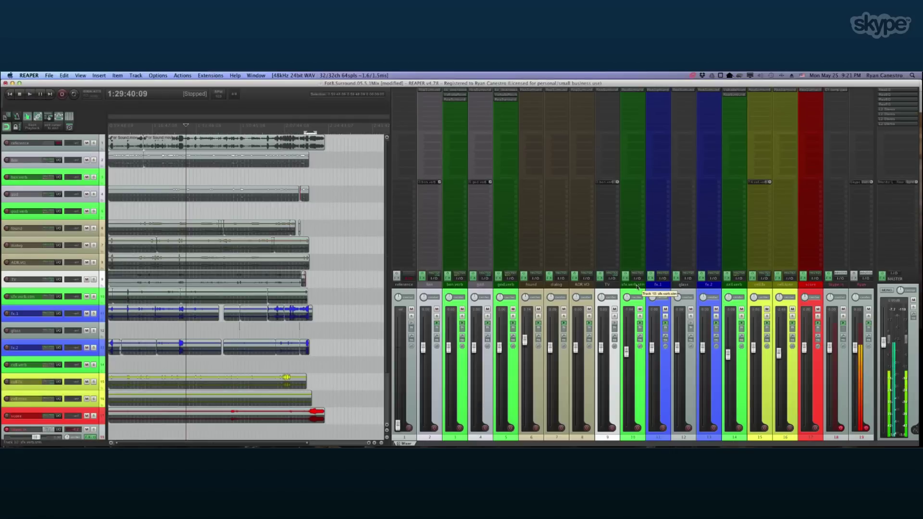
click(624, 288)
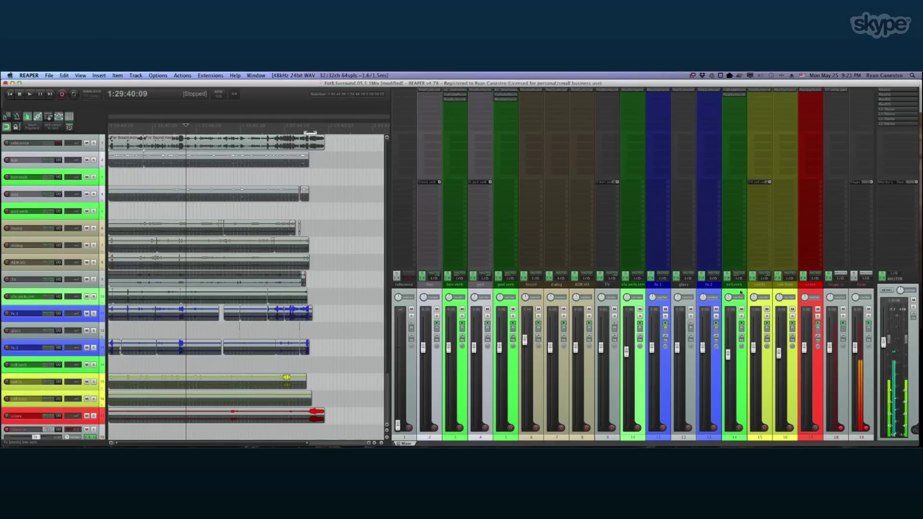
click(710, 289)
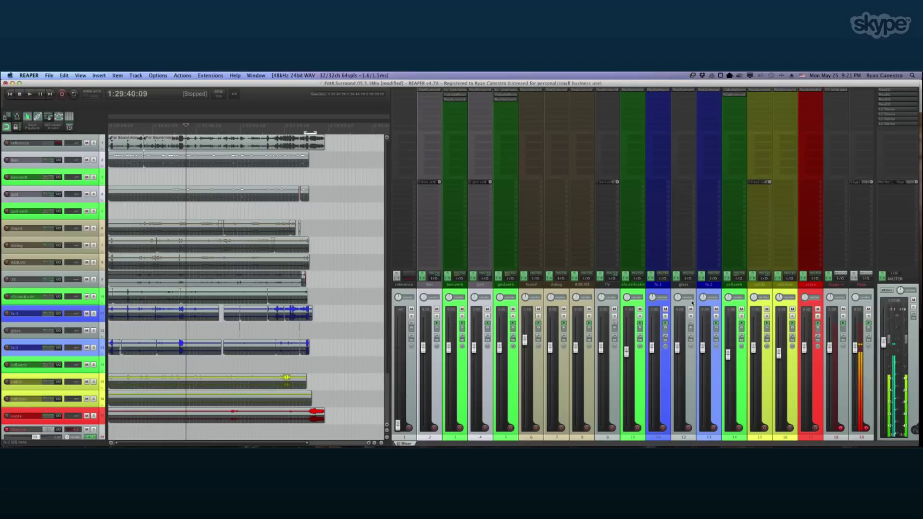
click(737, 287)
click(764, 286)
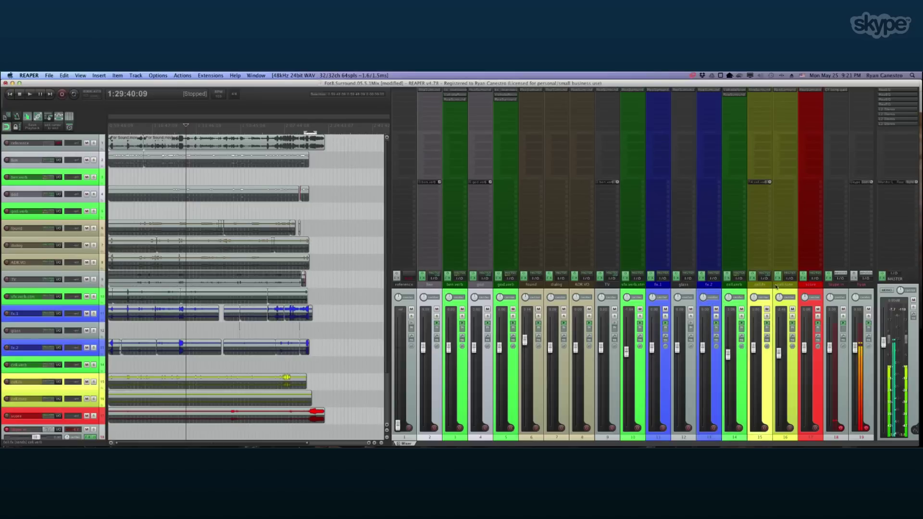
click(786, 287)
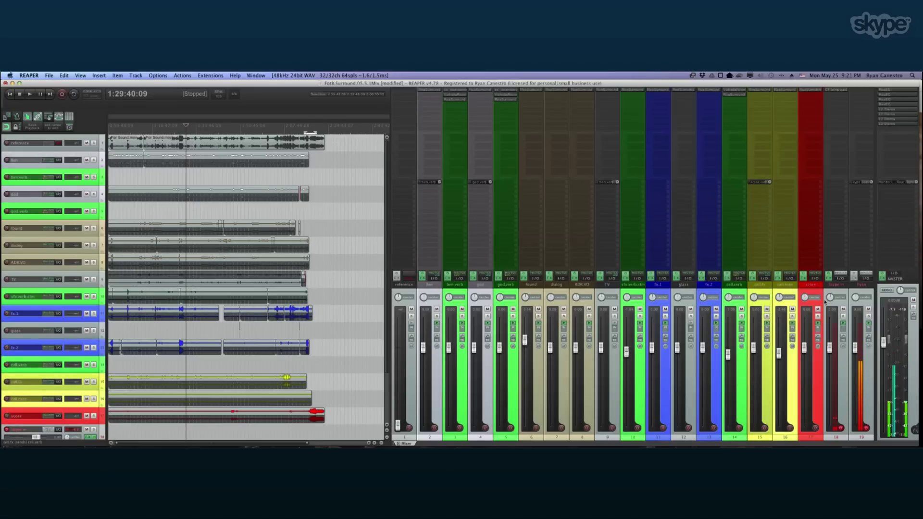
click(813, 287)
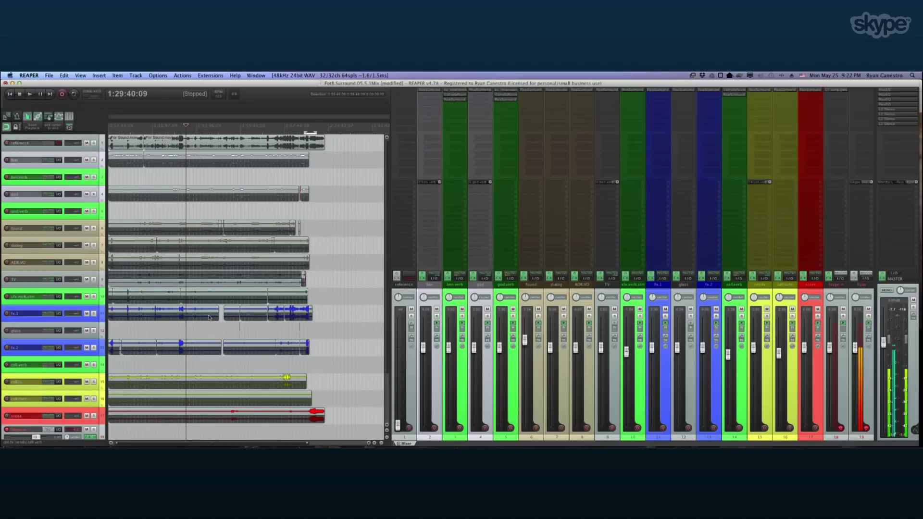
scroll(209, 317, down, 2)
scroll(208, 316, up, 2)
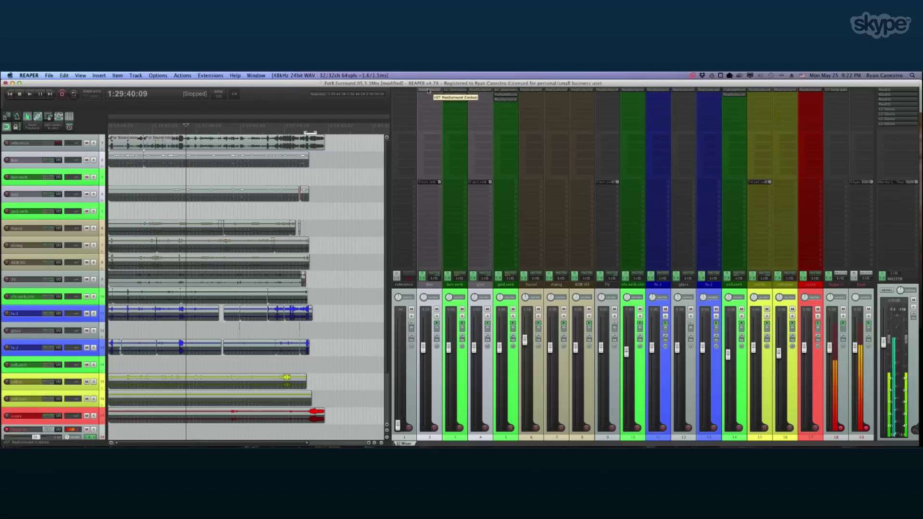
- Open the ReaSurround panner of track 2, place its window over the arrangement and examine its input fader settings
click(429, 91)
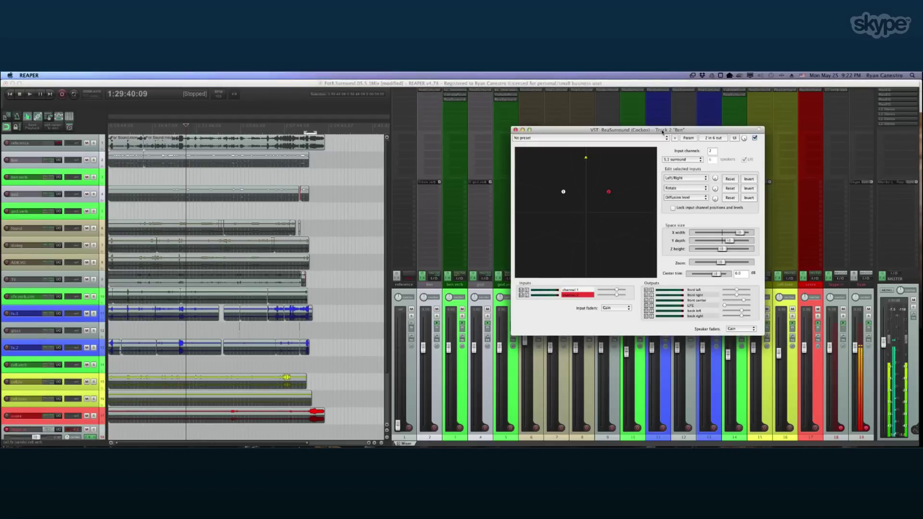
drag(643, 131, 310, 123)
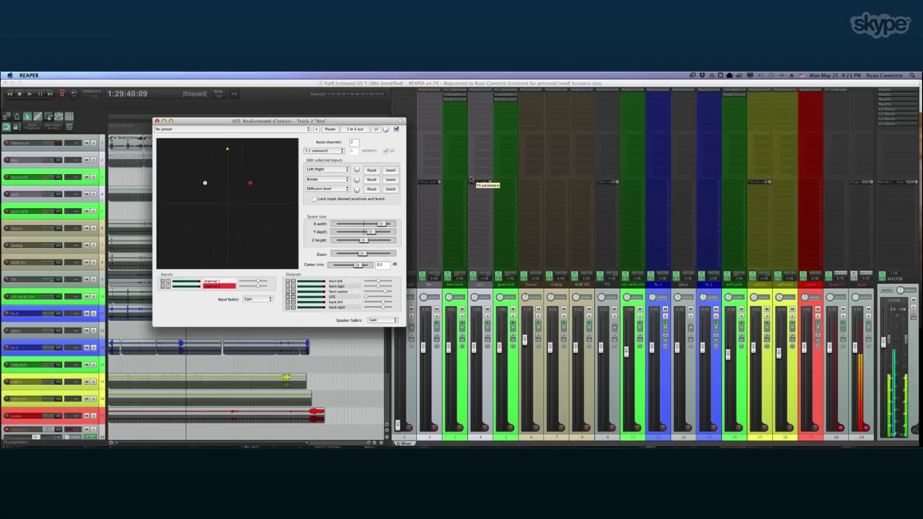
mouse_move(354, 122)
mouse_down()
mouse_move(401, 121)
mouse_move(365, 120)
mouse_up()
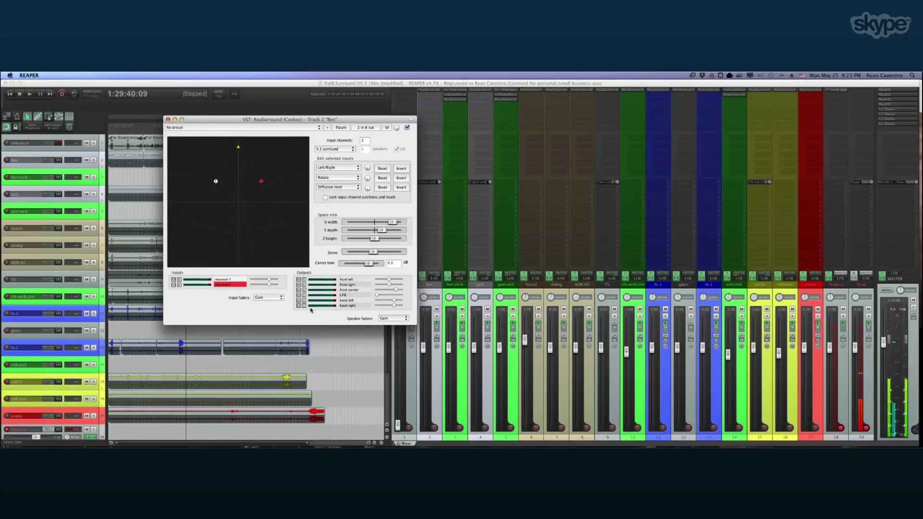
click(277, 299)
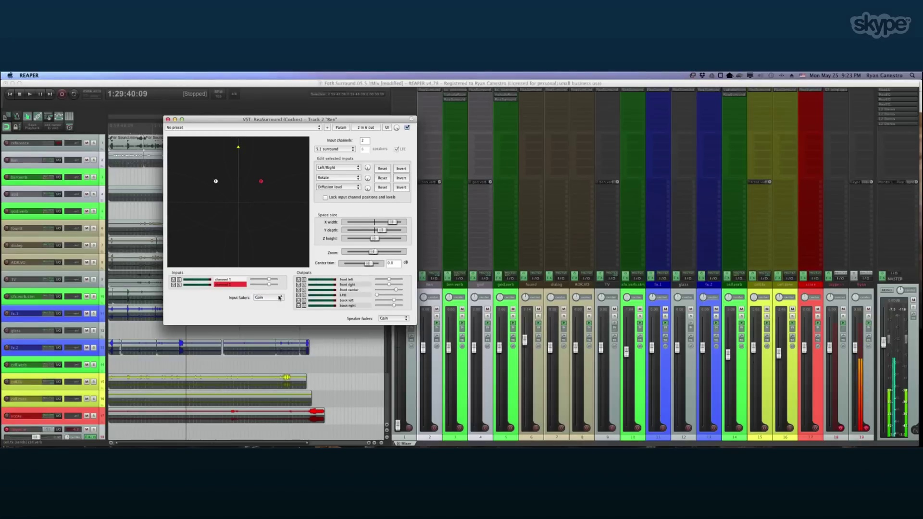
click(272, 304)
click(262, 298)
click(268, 292)
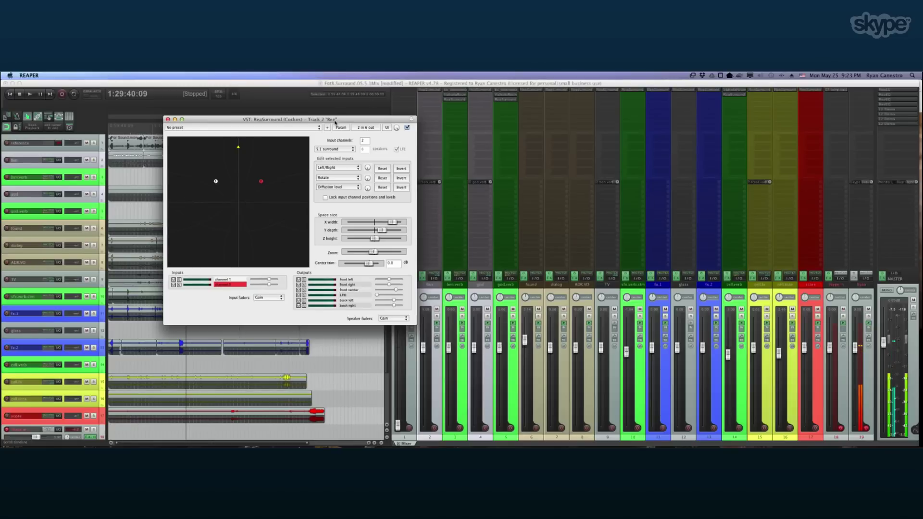
drag(335, 122, 314, 121)
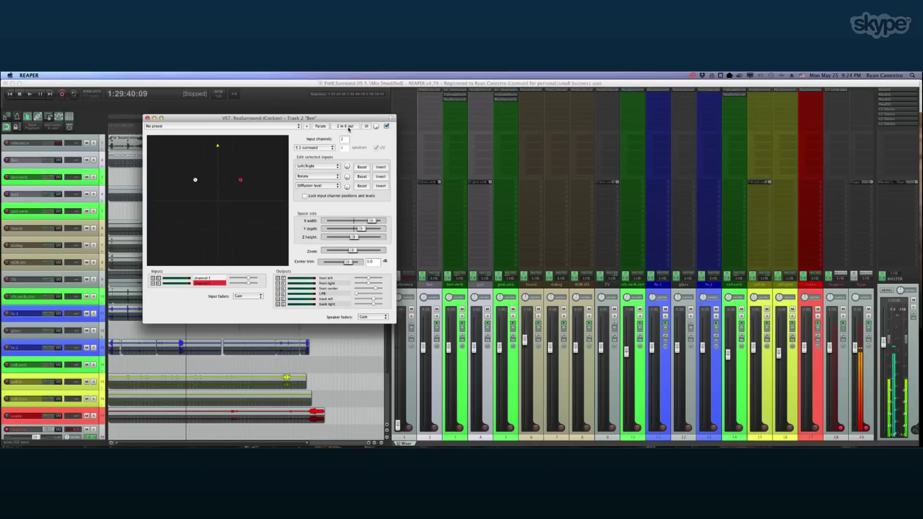
- Compare the ReaSurround panners of tracks 3, 4 and 6 with that of track 2, and close all the panner windows
click(454, 100)
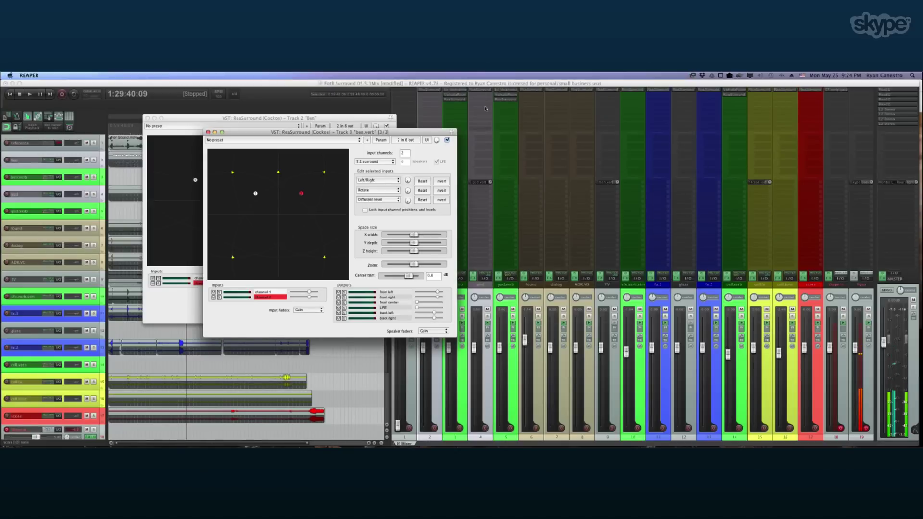
click(207, 132)
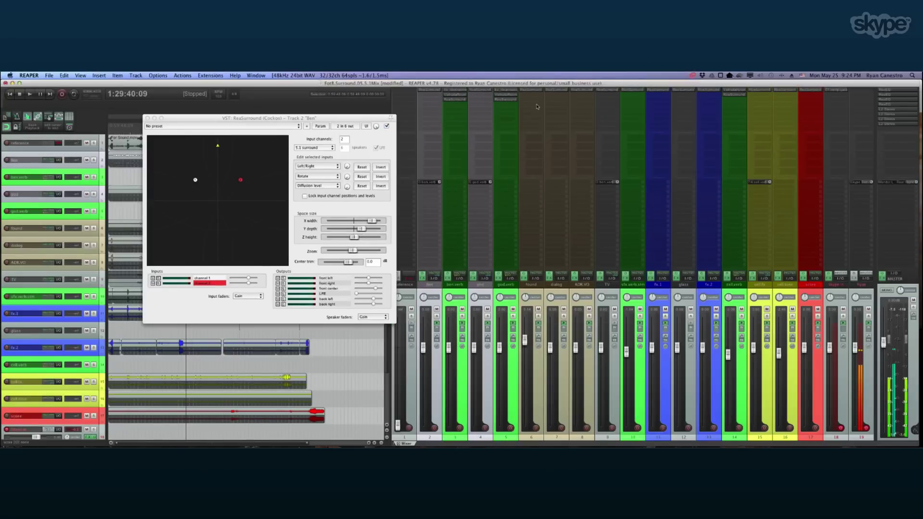
click(481, 90)
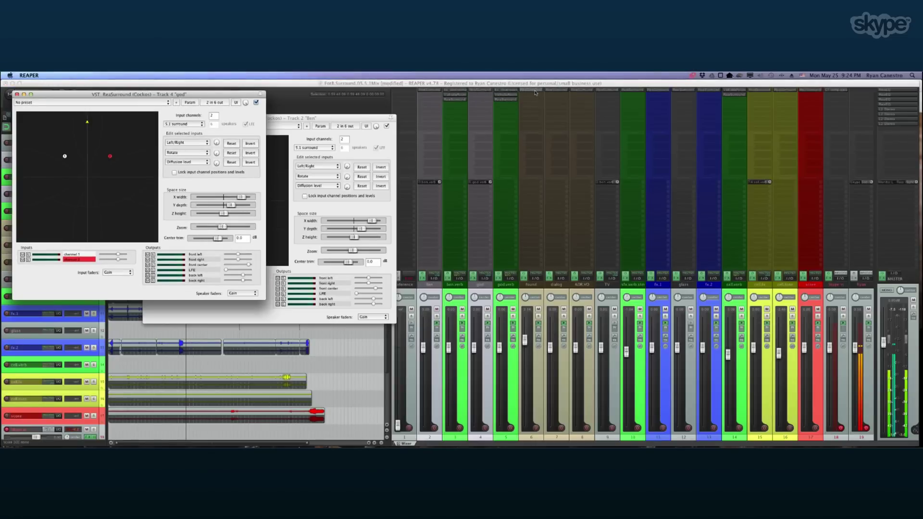
click(535, 92)
click(535, 92)
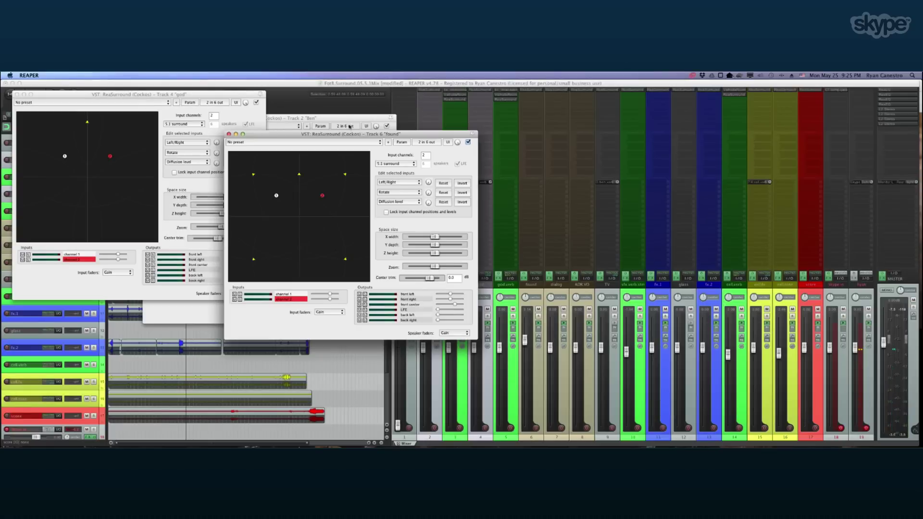
click(229, 134)
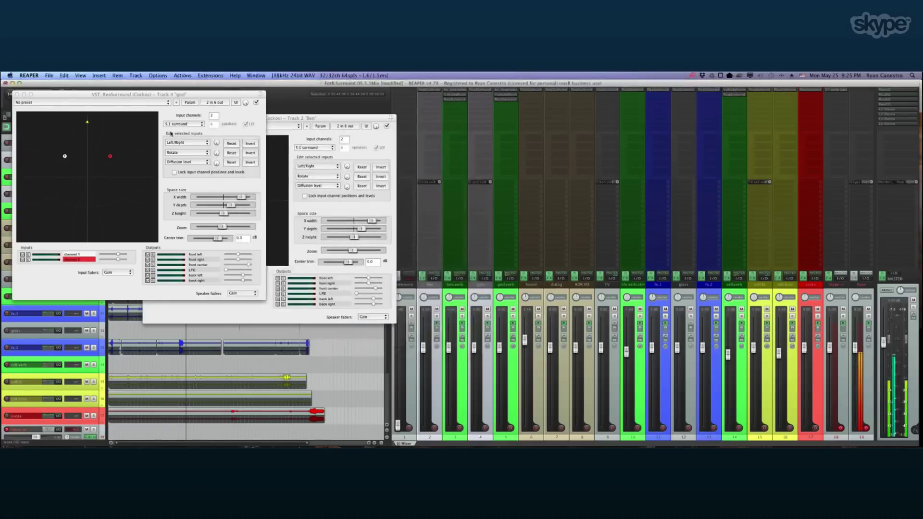
click(16, 94)
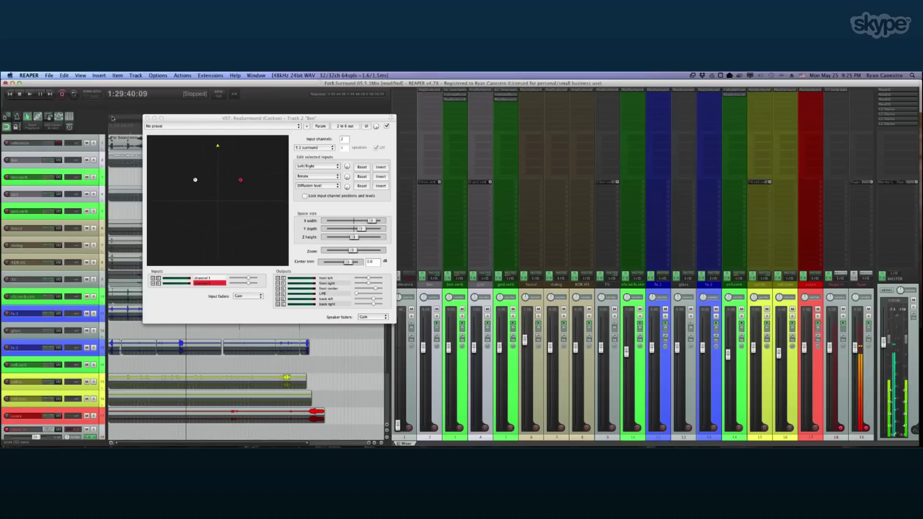
click(148, 119)
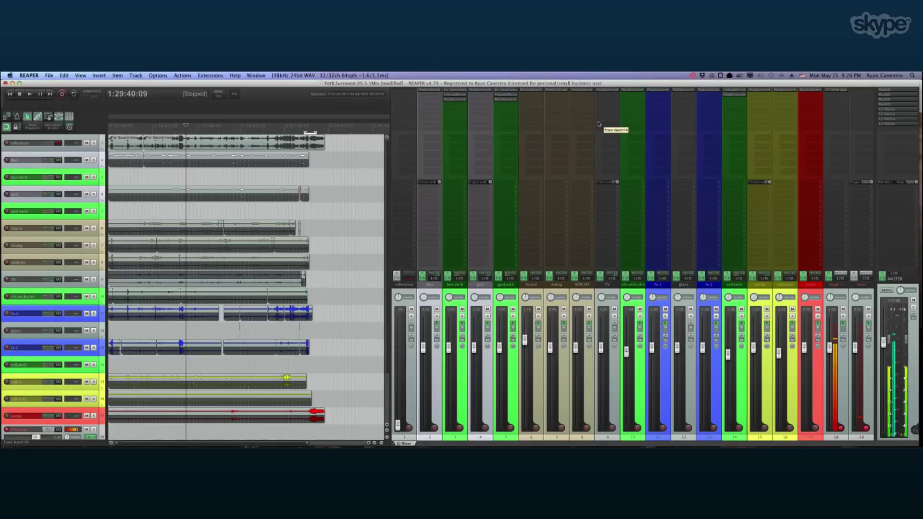
- Lower the track 18 volume slightly and open the ReaSurround panner of the sfx reverb track 10 over the mixer
drag(829, 348, 830, 354)
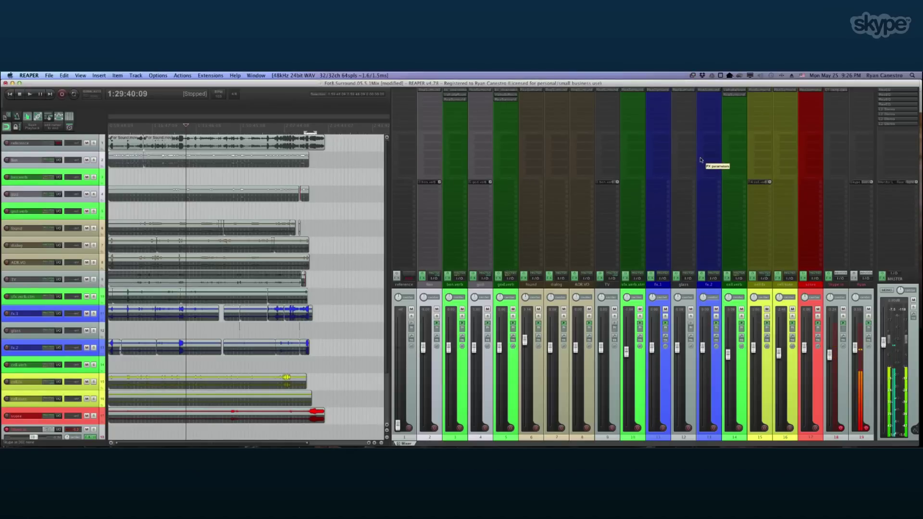
click(626, 93)
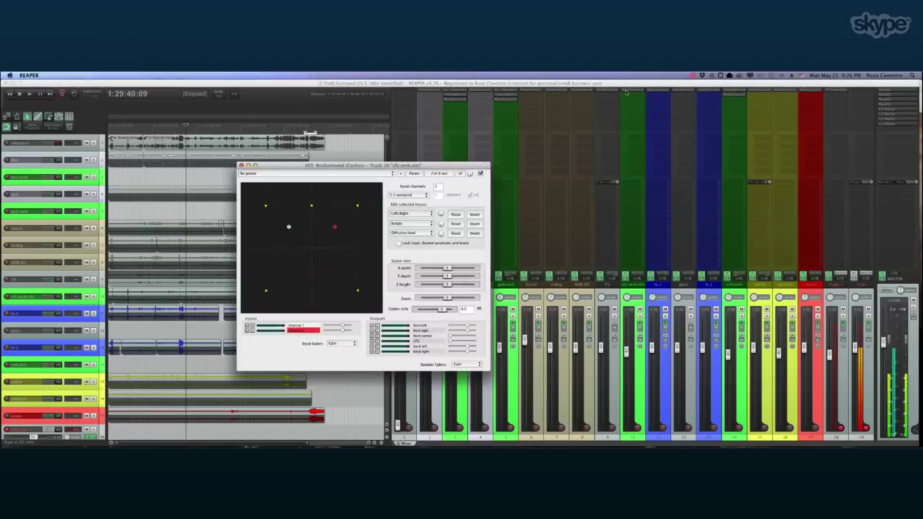
drag(487, 165, 692, 117)
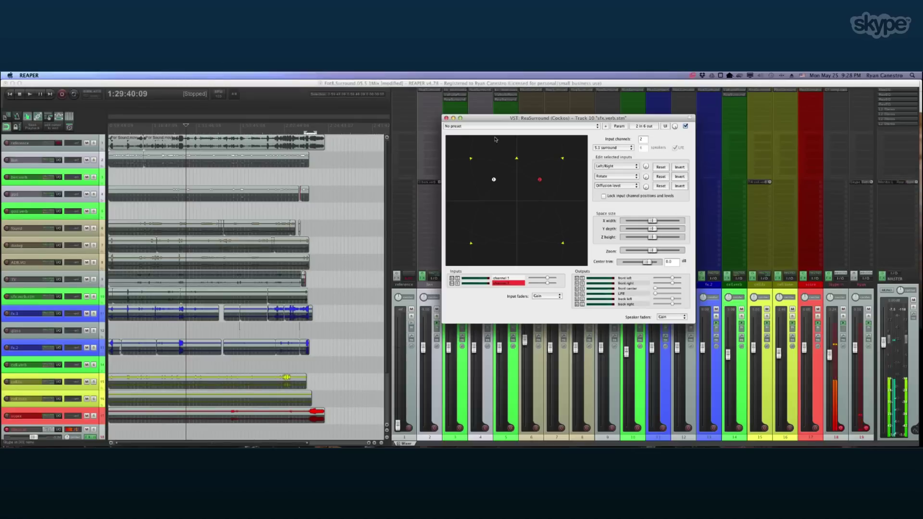
drag(522, 119, 574, 124)
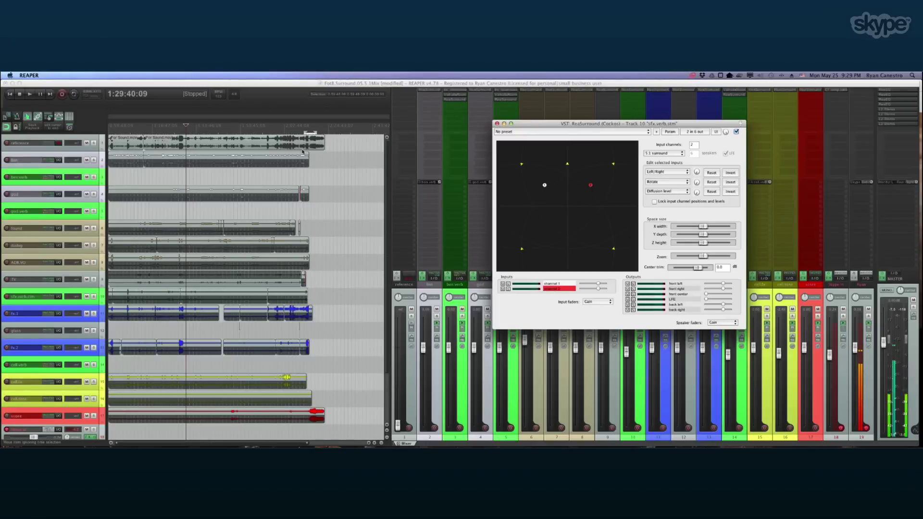
- Select the reverb track 3 in the arrangement, return the edit cursor to the project start and reposition the panner window
click(144, 179)
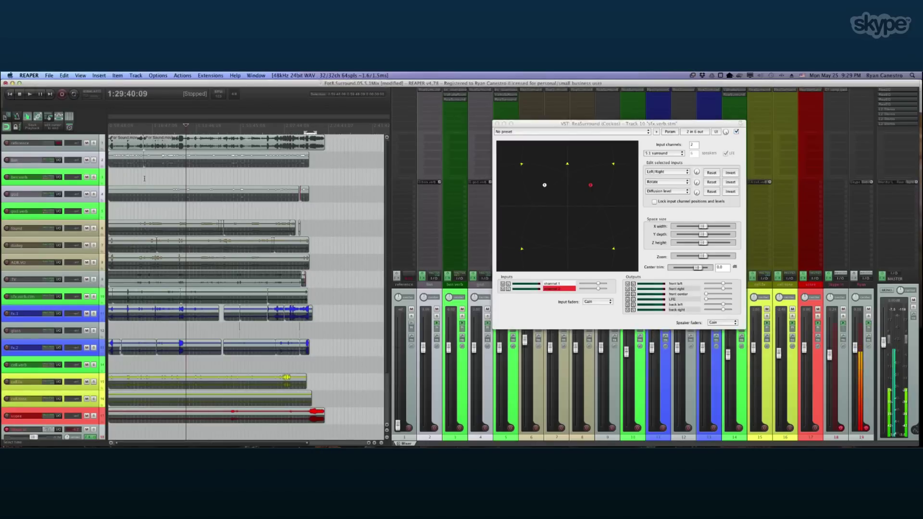
key(Home)
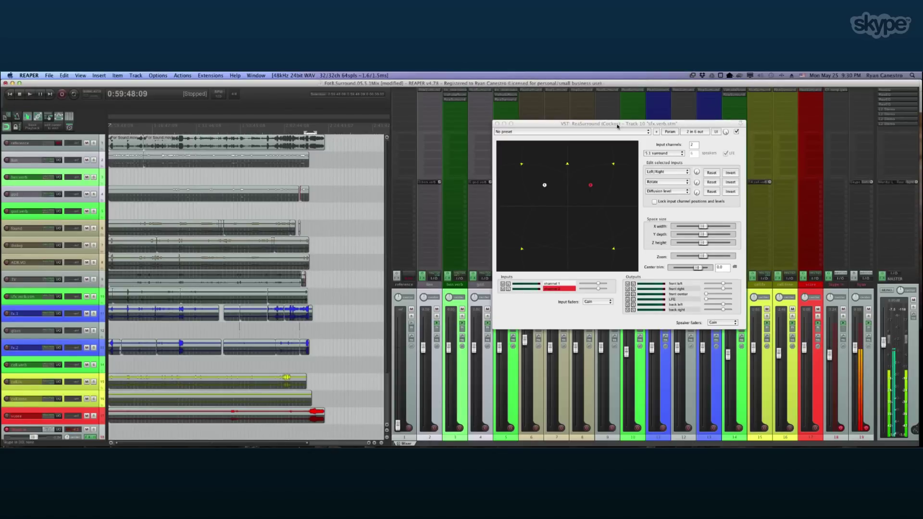
drag(617, 126, 566, 127)
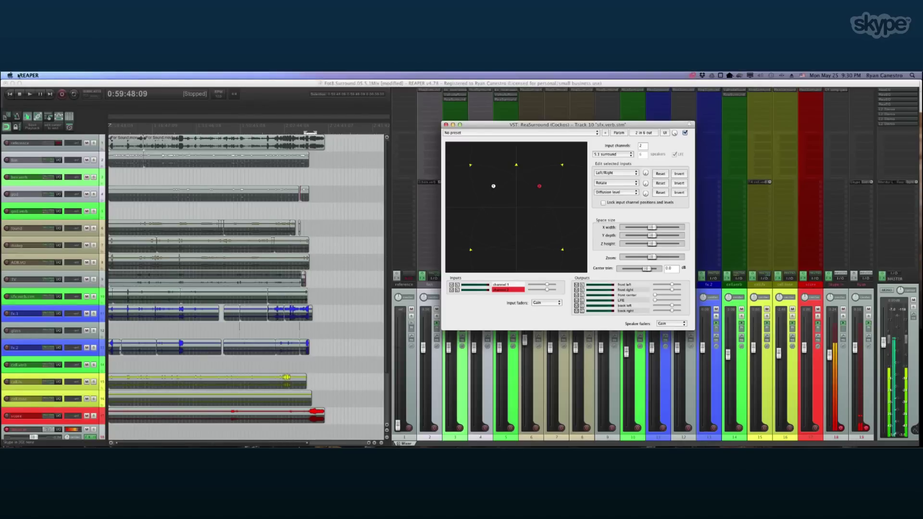
- Check the installed program version in the About window and close it
click(24, 76)
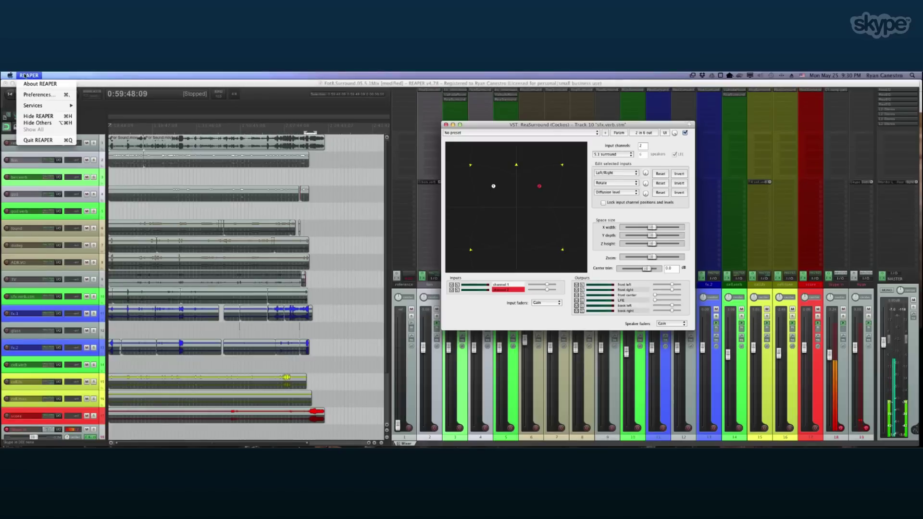
click(29, 83)
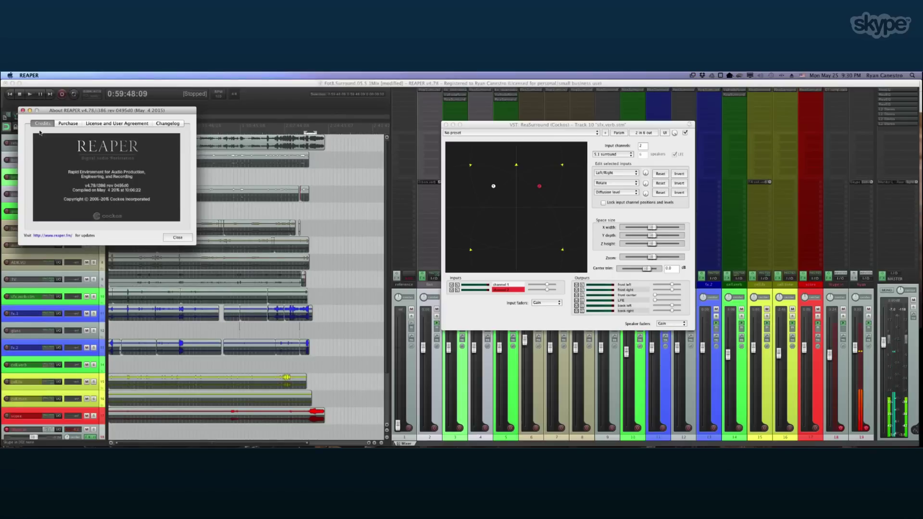
click(23, 111)
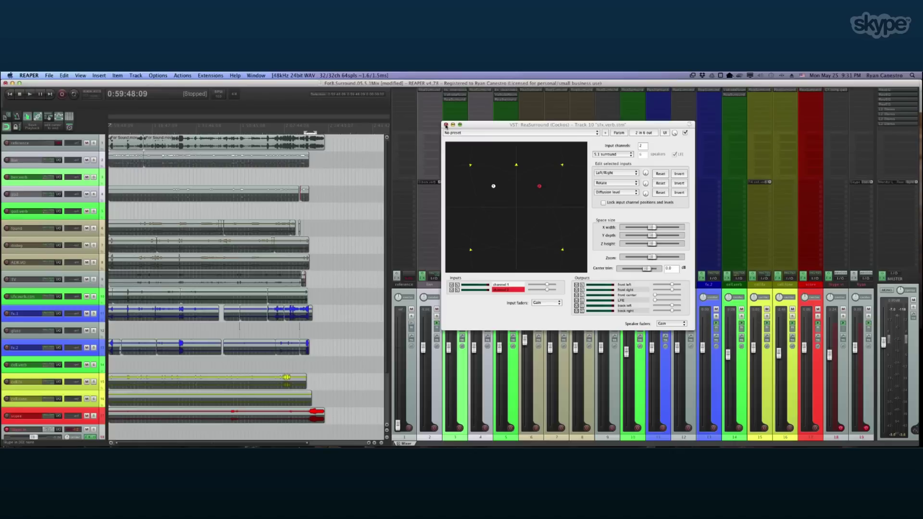
- Slightly reduce the X width of the space size in track 10's ReaSurround panner and reposition its window over the mixer
click(649, 126)
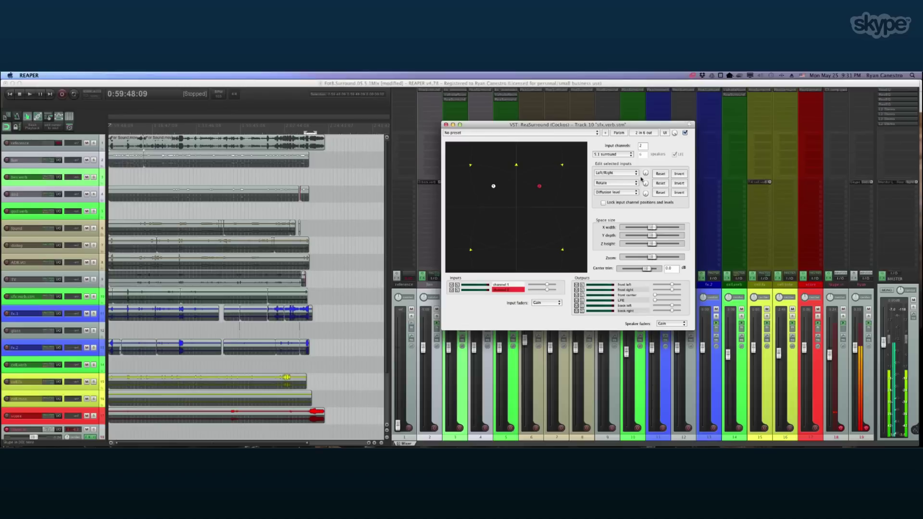
mouse_move(651, 227)
mouse_down()
mouse_move(663, 228)
mouse_move(640, 227)
mouse_move(650, 228)
mouse_up()
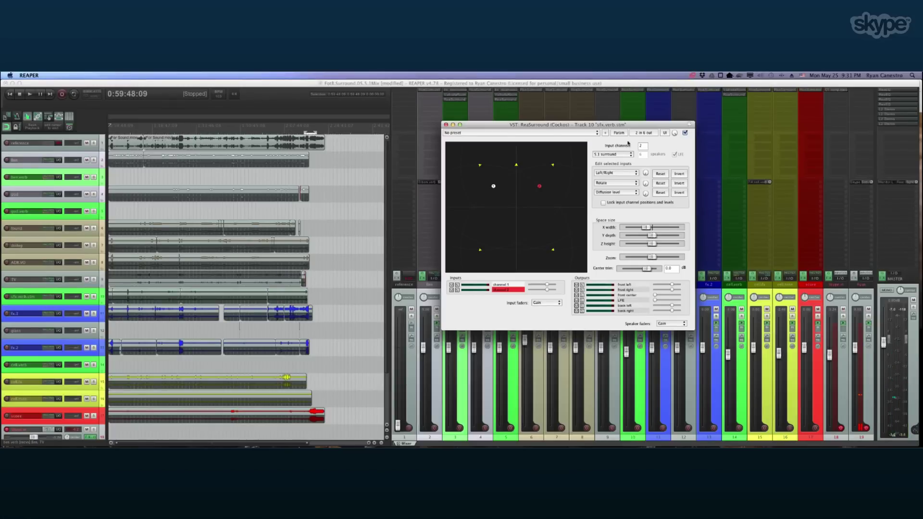
drag(632, 127, 525, 145)
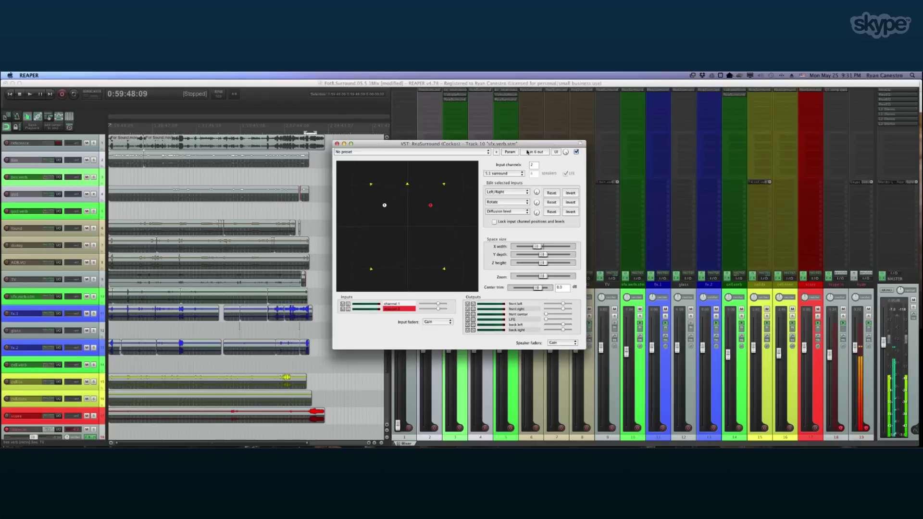
drag(528, 146, 615, 131)
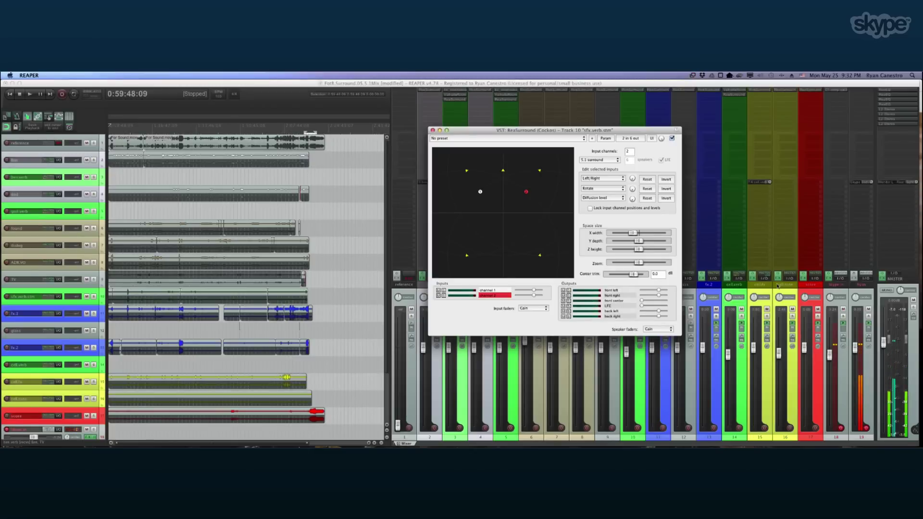
- Close the track 10 panner and open all four ReaEQ instances of the master track side by side
click(891, 99)
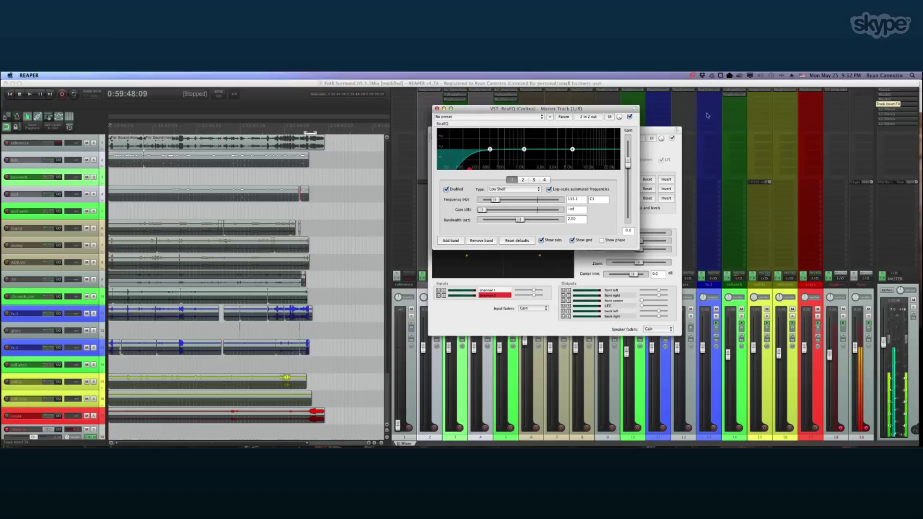
click(646, 129)
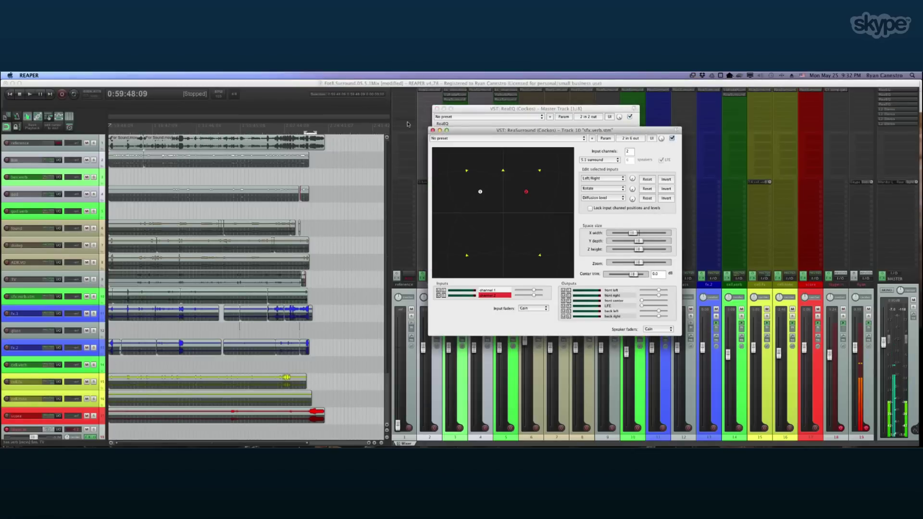
click(432, 130)
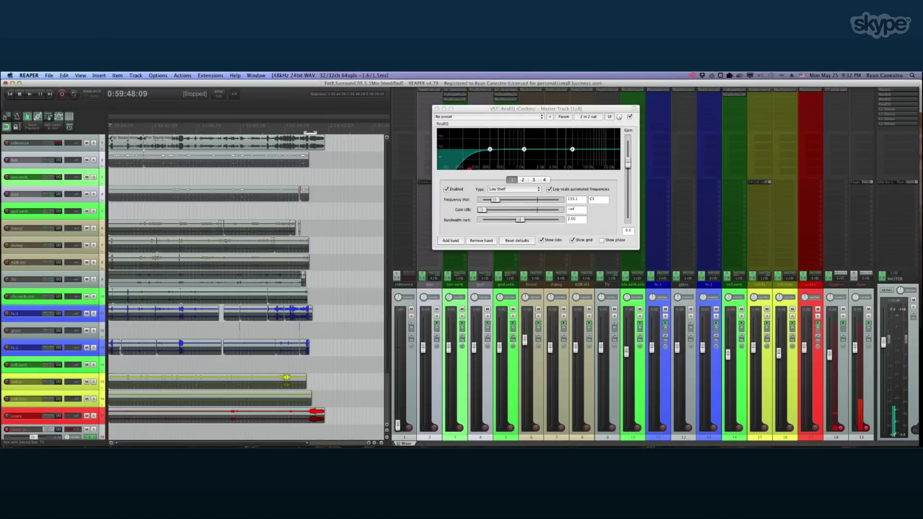
click(889, 101)
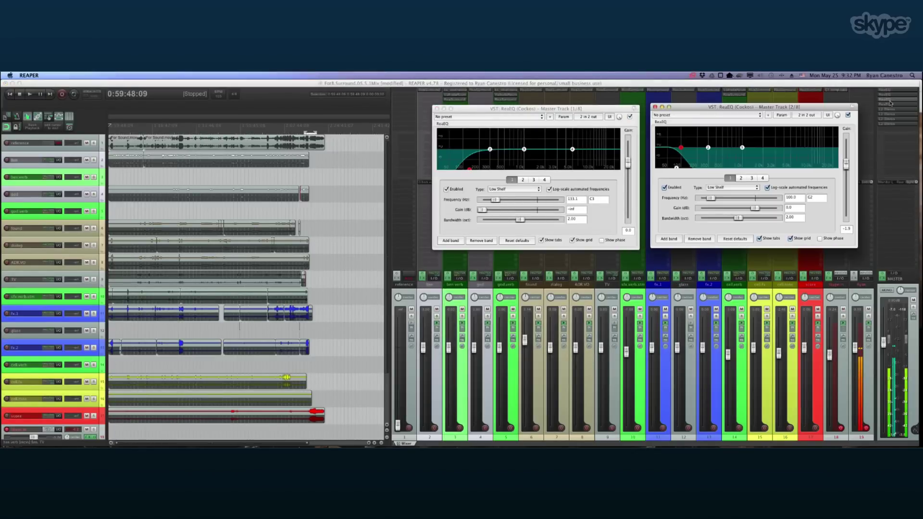
click(892, 109)
click(892, 113)
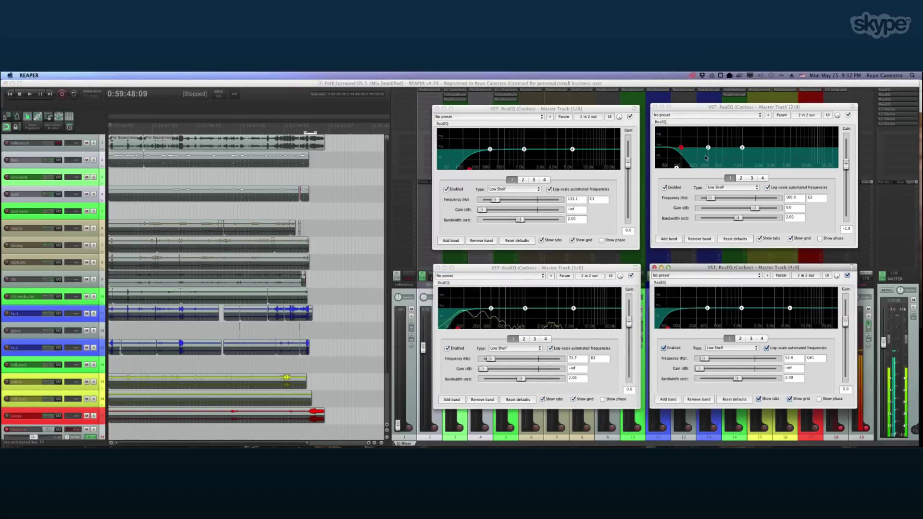
- Inspect the plug-in pin connector of each of the four master ReaEQ instances to see its channel routing
click(598, 118)
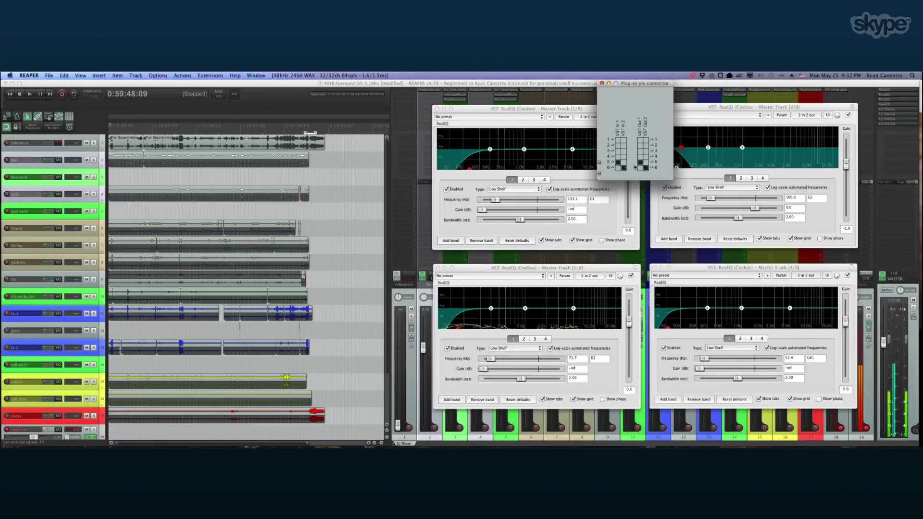
click(813, 116)
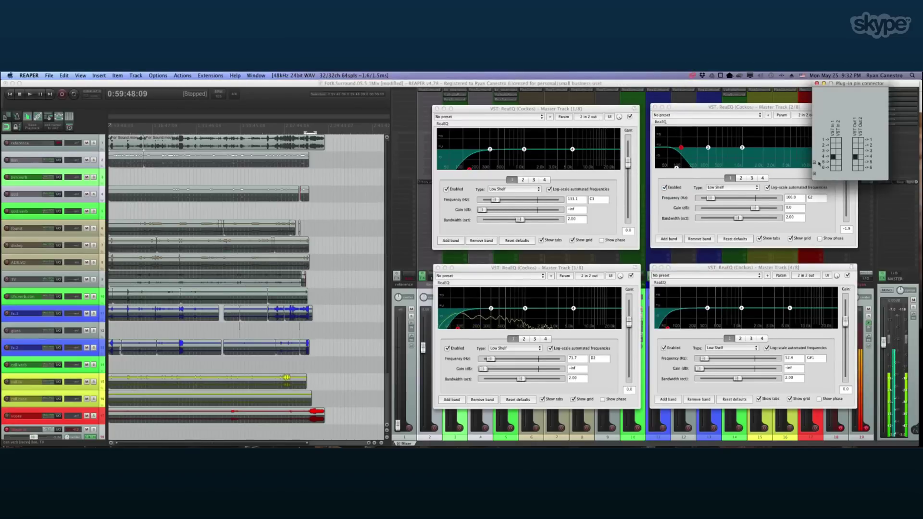
click(783, 103)
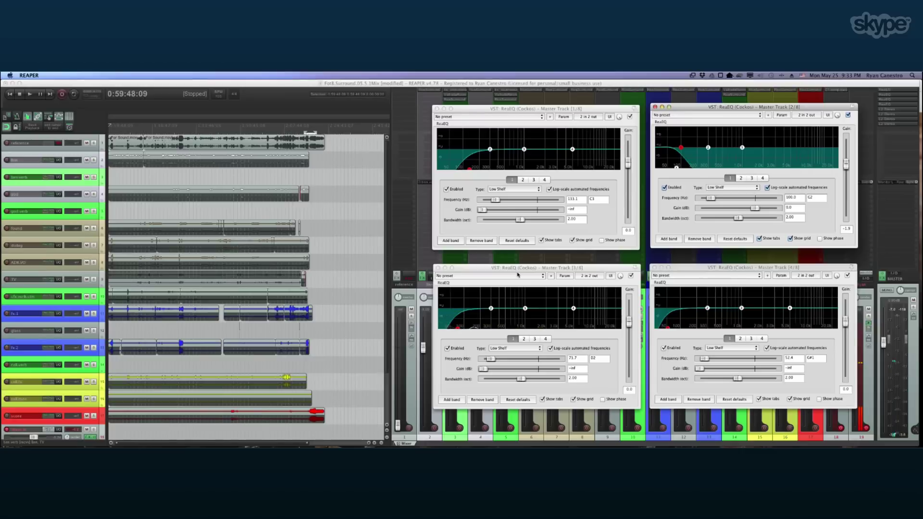
click(592, 276)
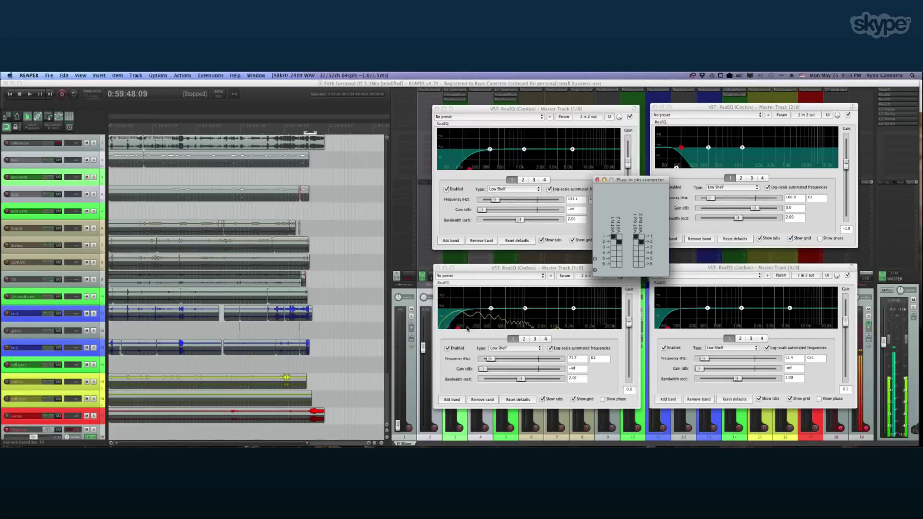
click(803, 276)
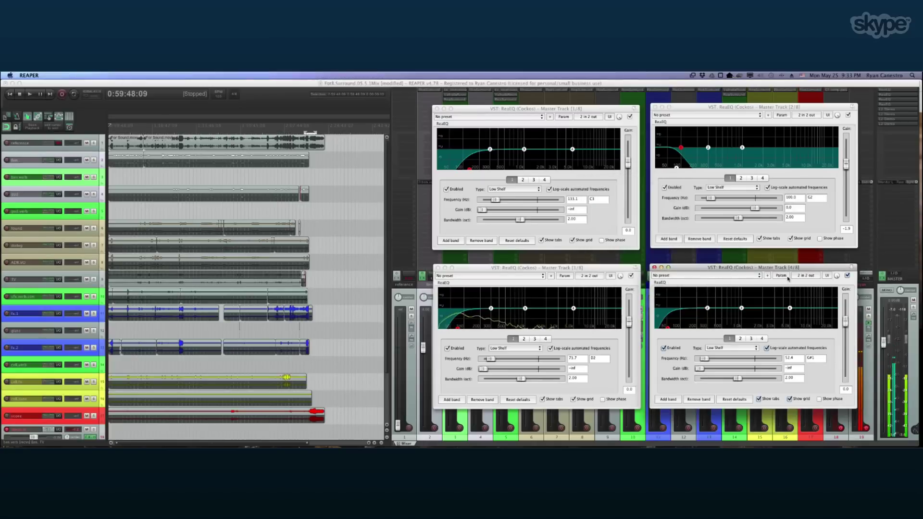
click(803, 276)
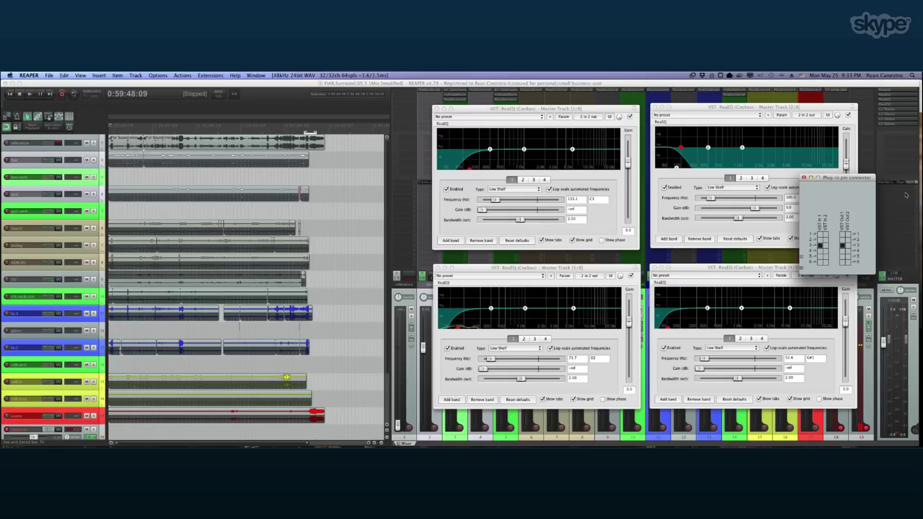
click(804, 179)
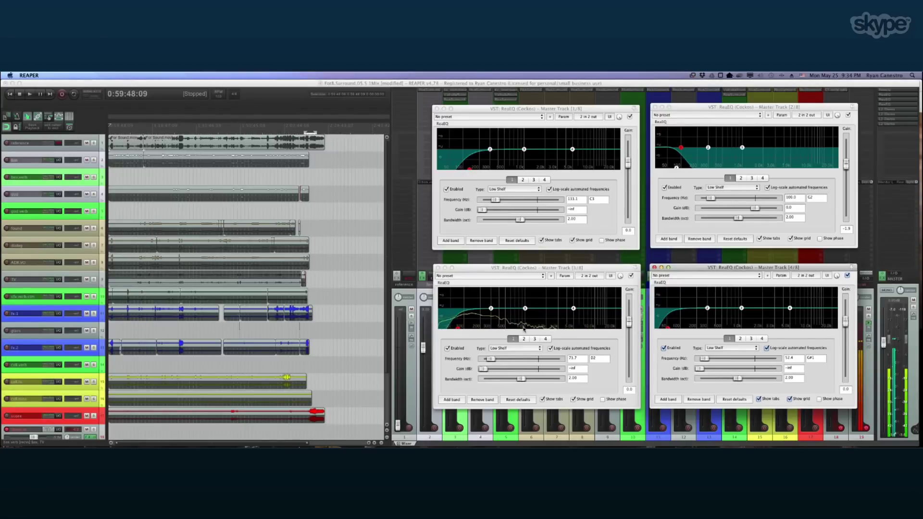
- Open the master track's four L2 Stereo limiters alongside the ReaEQ windows
click(905, 112)
click(897, 119)
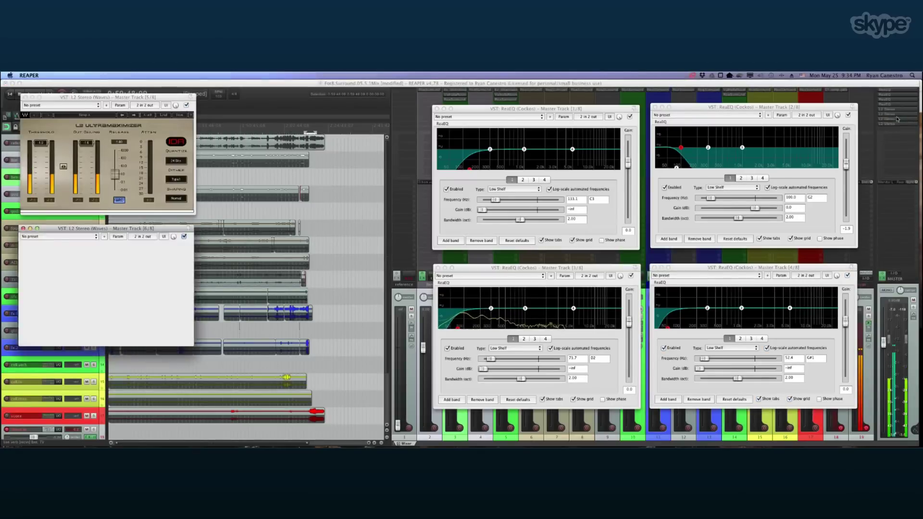
click(894, 124)
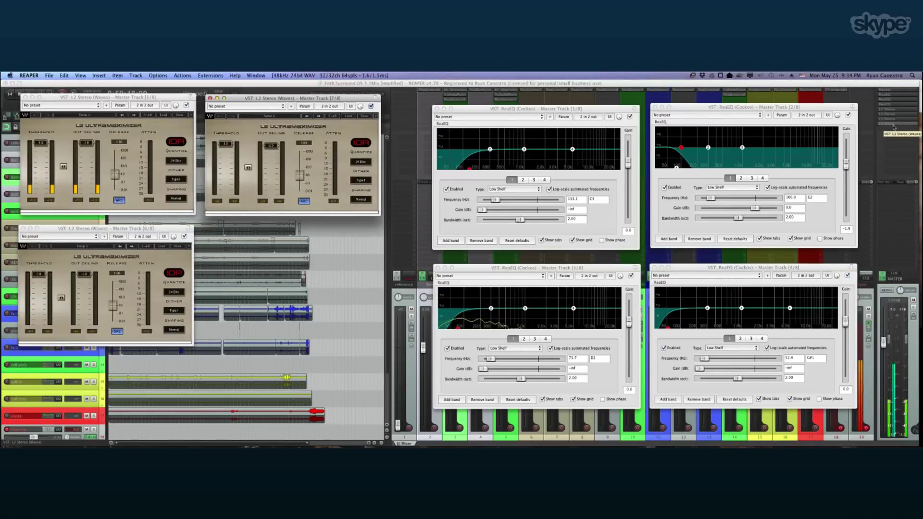
click(894, 128)
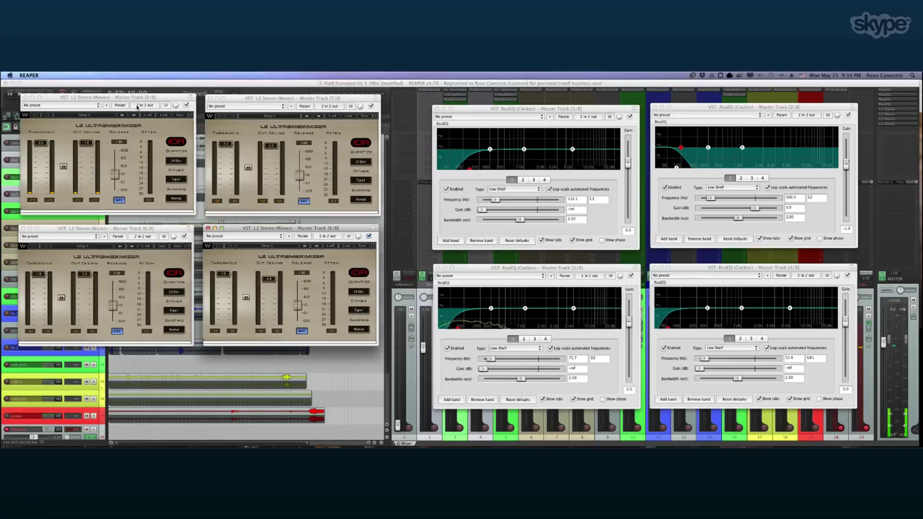
- Inspect the plug-in pin connector of each of the four L2 Stereo limiters to see its channel routing
click(137, 106)
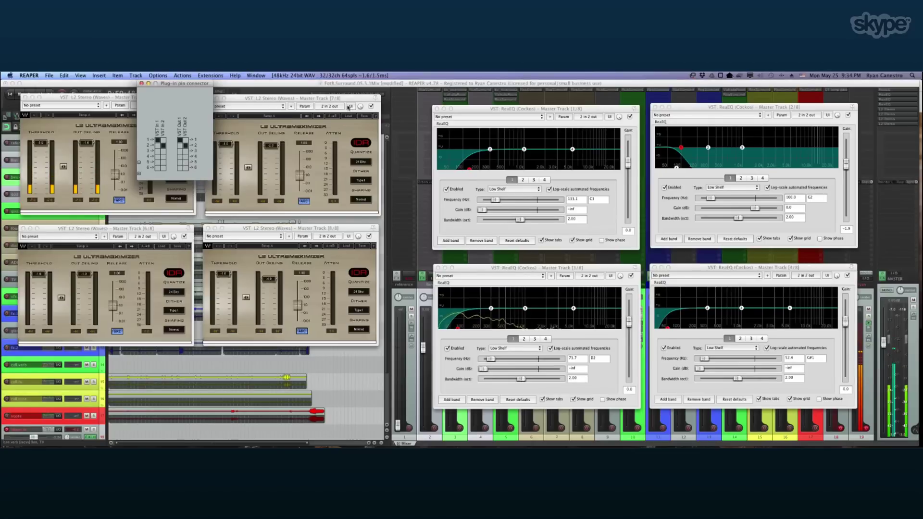
click(337, 106)
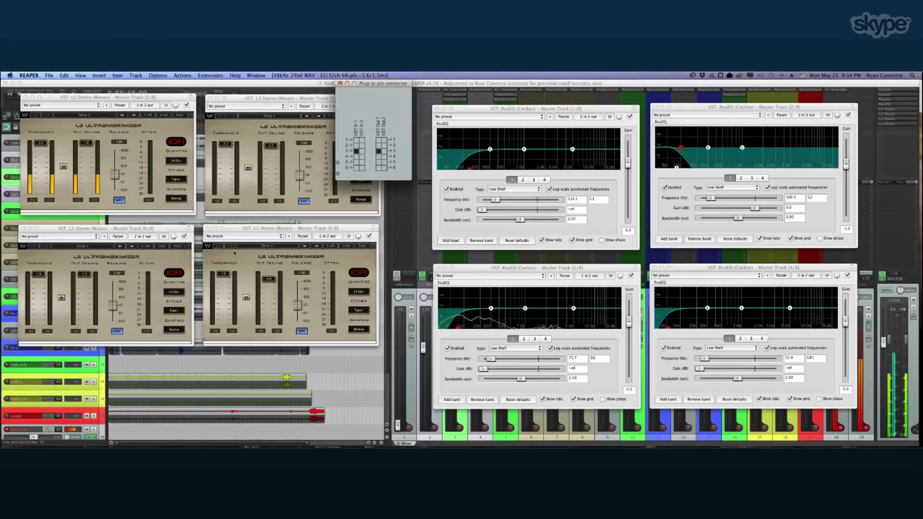
click(148, 237)
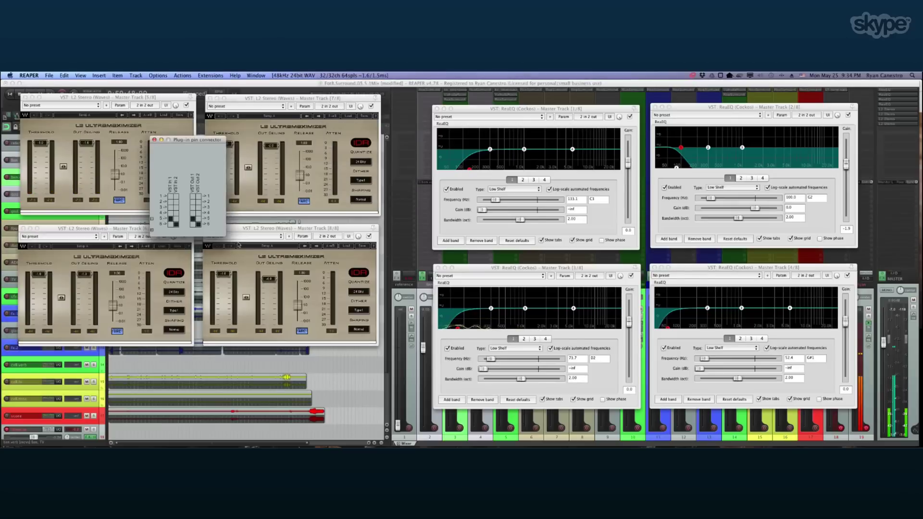
click(323, 237)
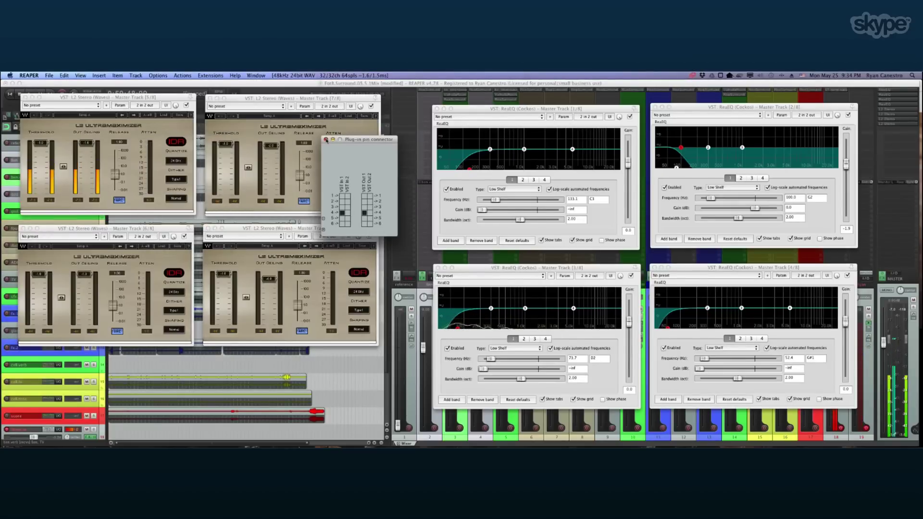
click(326, 139)
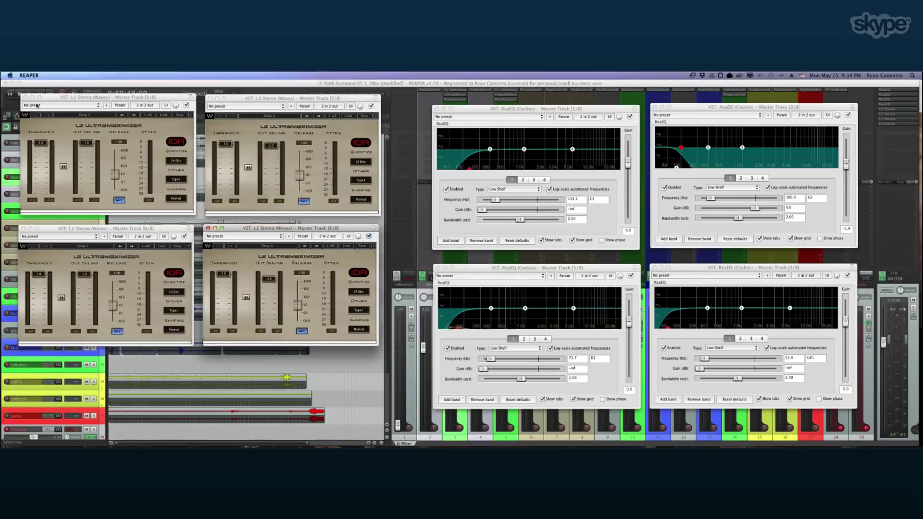
- Close all four L2 Stereo limiter windows
click(25, 98)
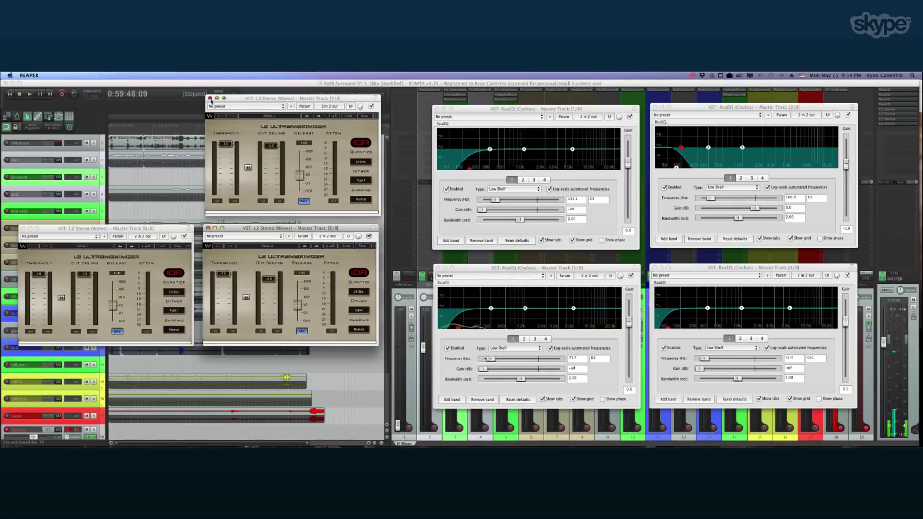
click(210, 98)
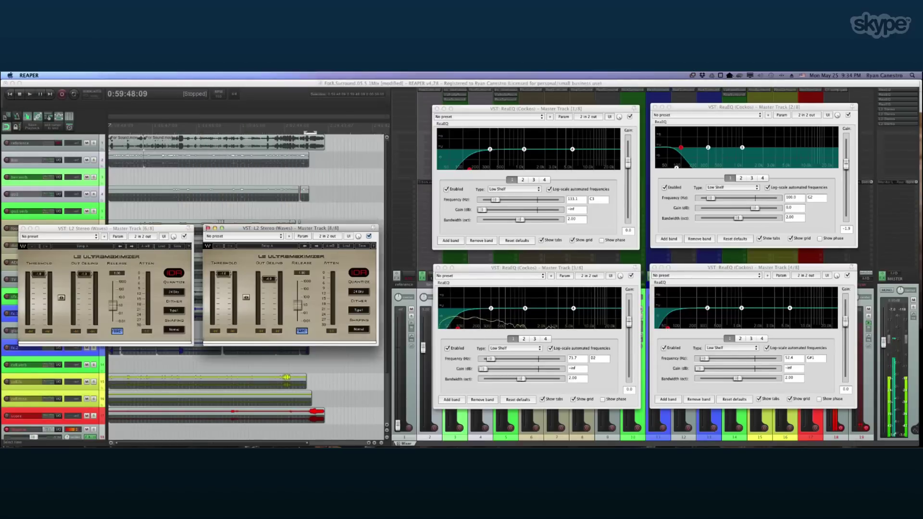
click(208, 228)
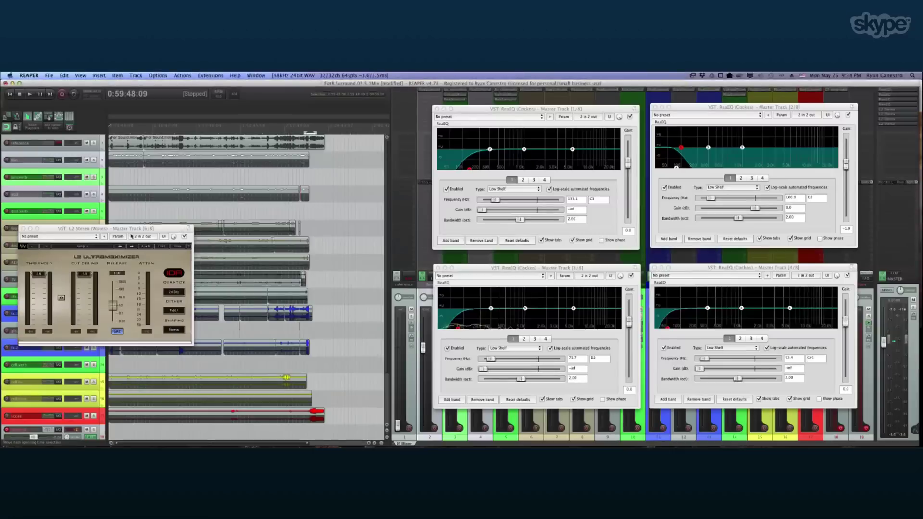
click(24, 229)
- Close the master track's ReaEQ windows and bring the second instance back up on its own
click(439, 109)
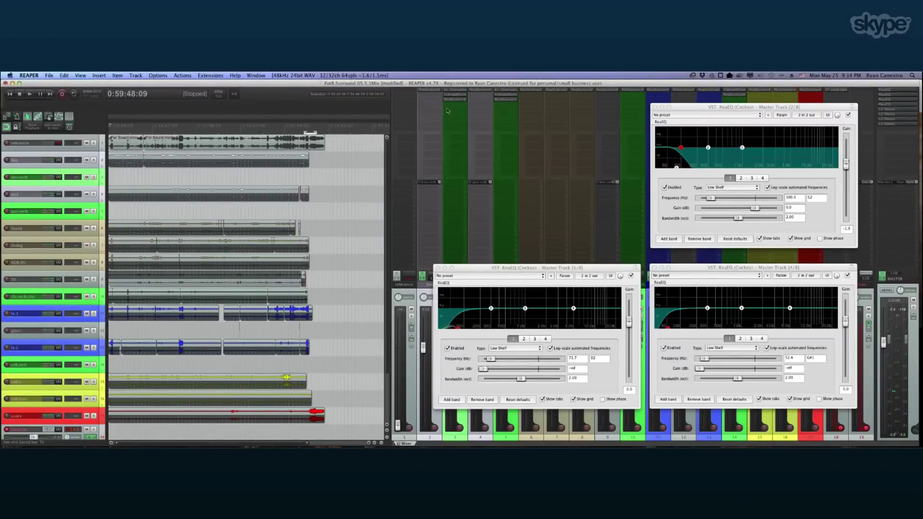
click(655, 107)
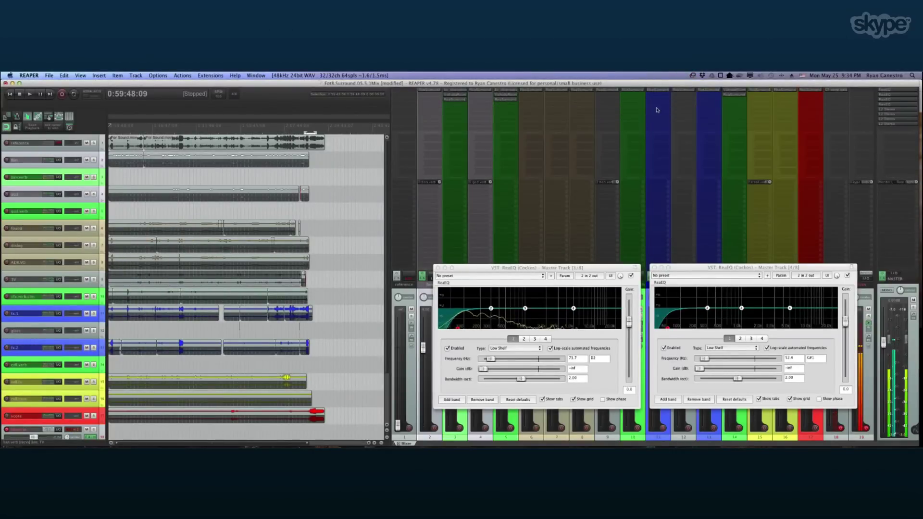
click(902, 100)
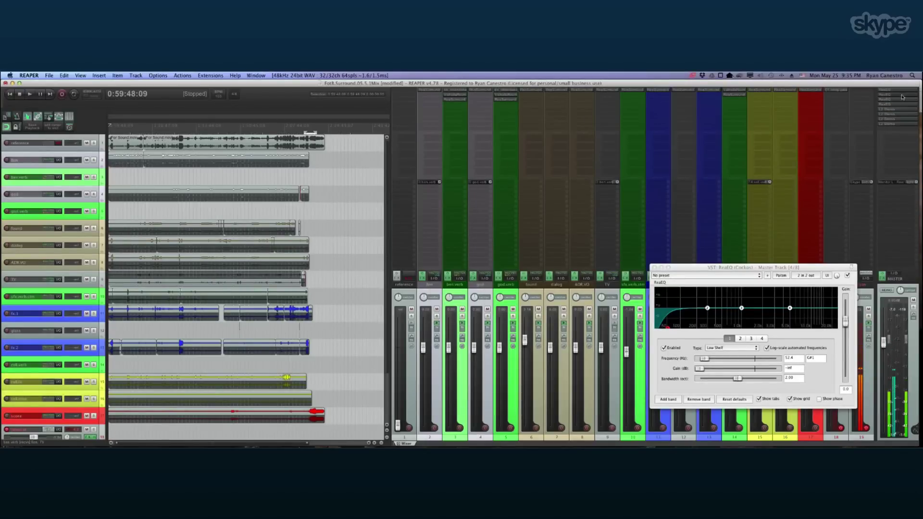
click(902, 97)
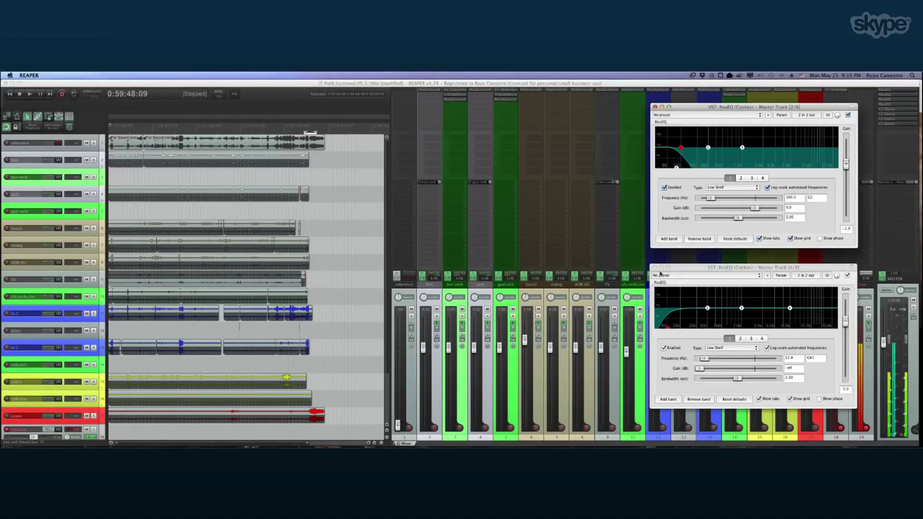
click(655, 267)
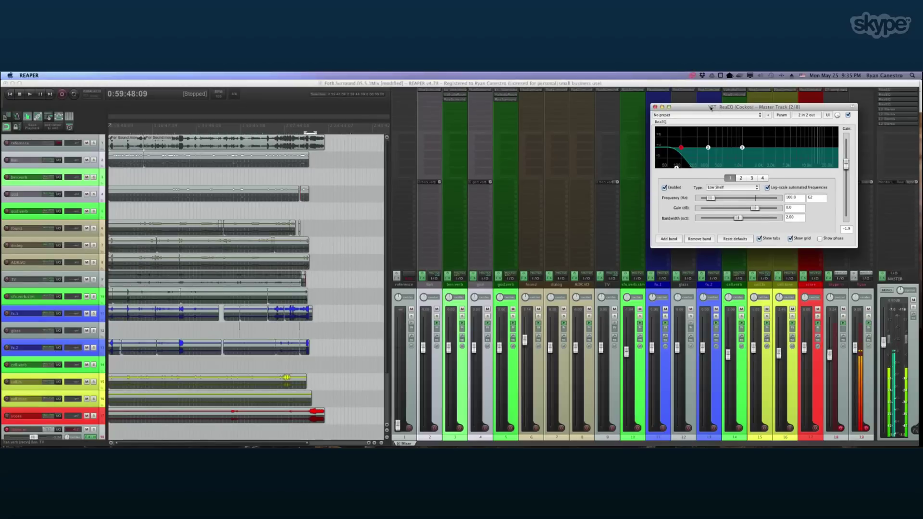
- Reposition and close the second ReaEQ window, and open the master track's full FX chain
drag(708, 107, 557, 124)
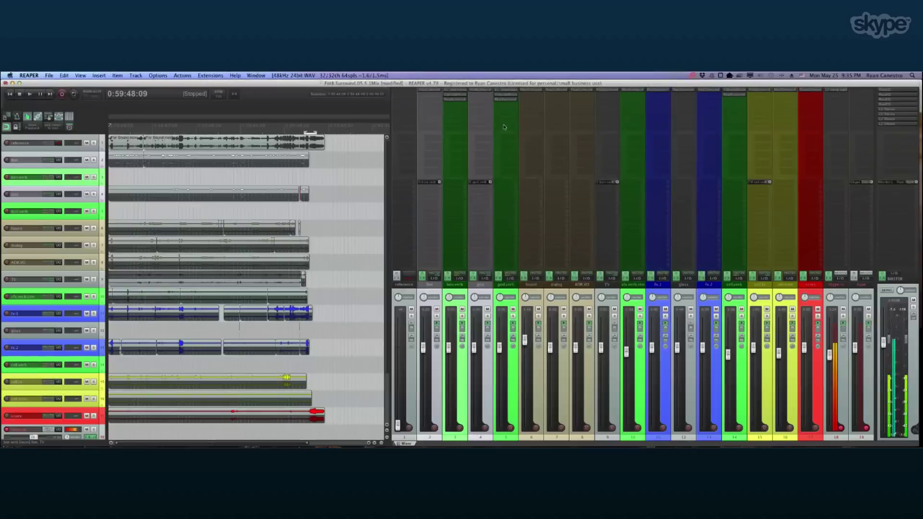
click(504, 124)
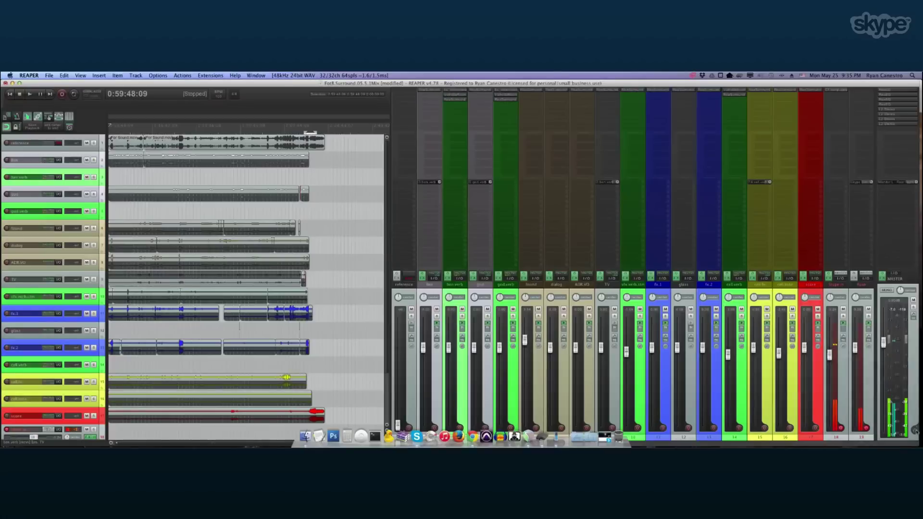
click(883, 278)
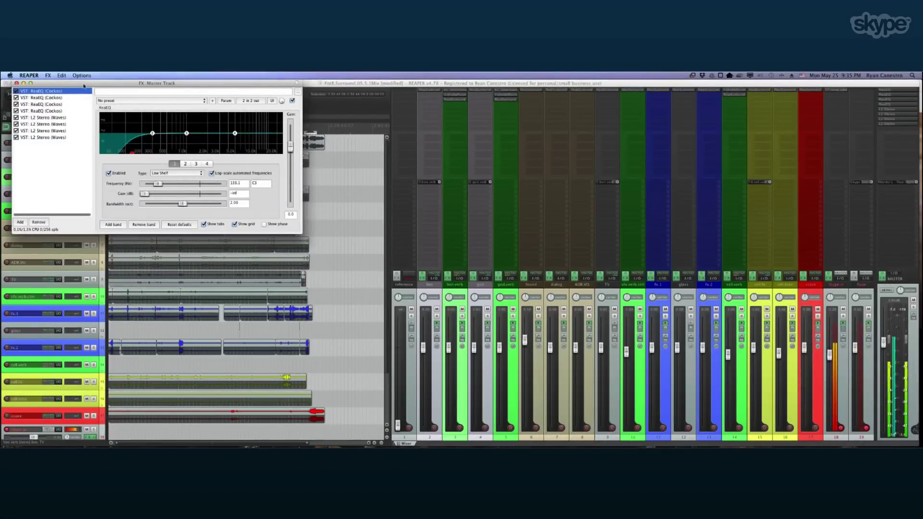
- Reposition the master track's FX chain window and rename the first ReaEQ instance as "Rear EQ"
drag(83, 86, 588, 143)
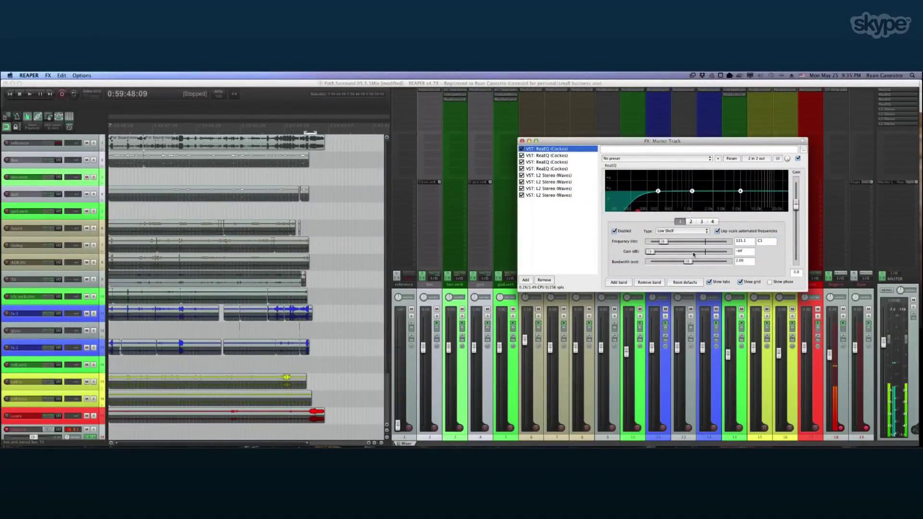
right_click(541, 151)
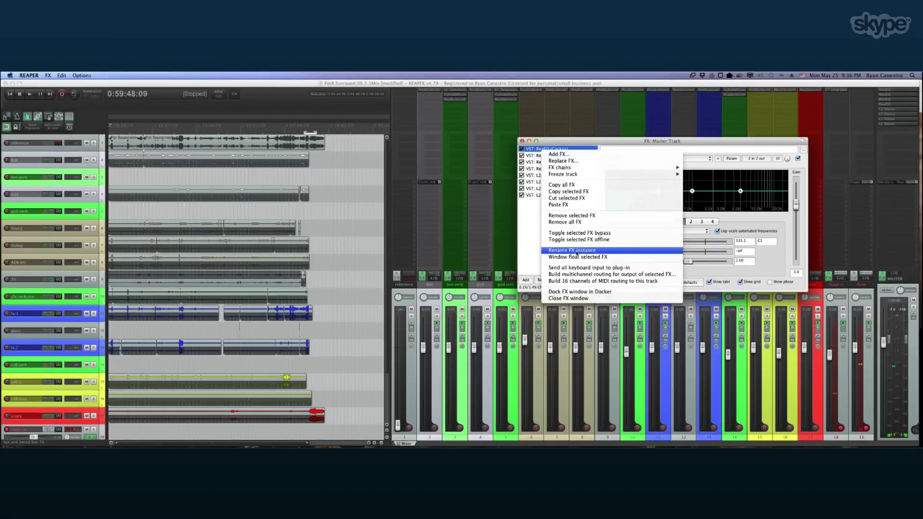
click(576, 251)
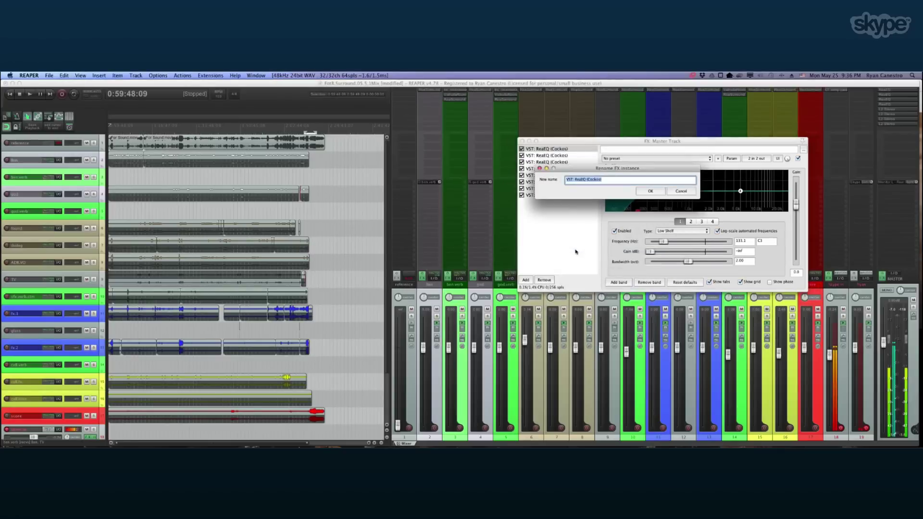
drag(591, 169, 478, 230)
click(756, 158)
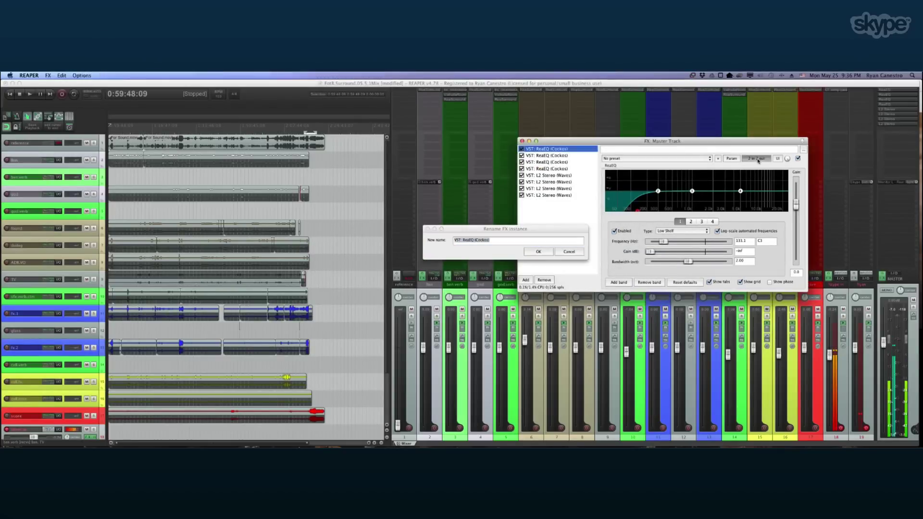
click(494, 240)
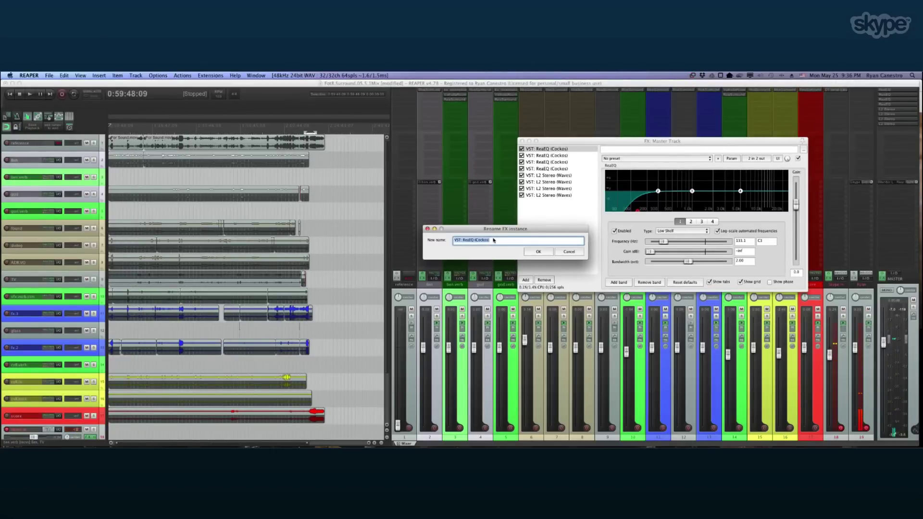
text(REa)
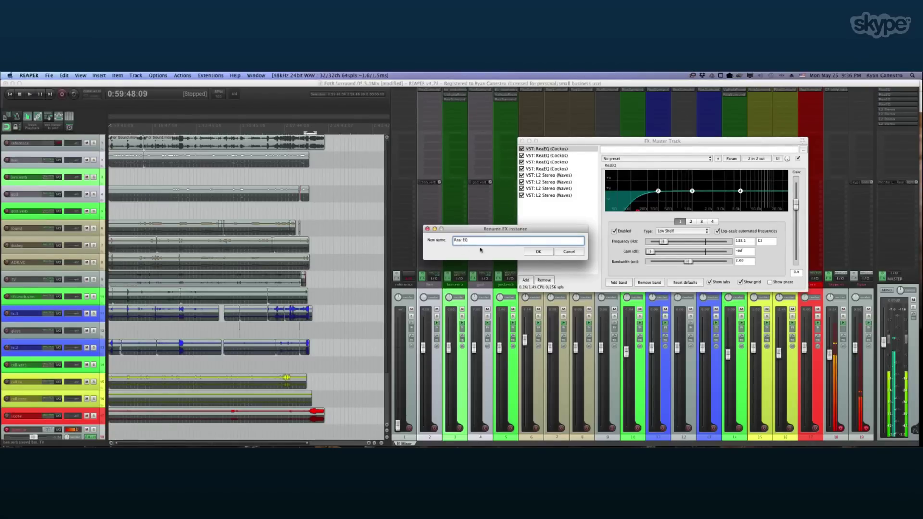
click(539, 252)
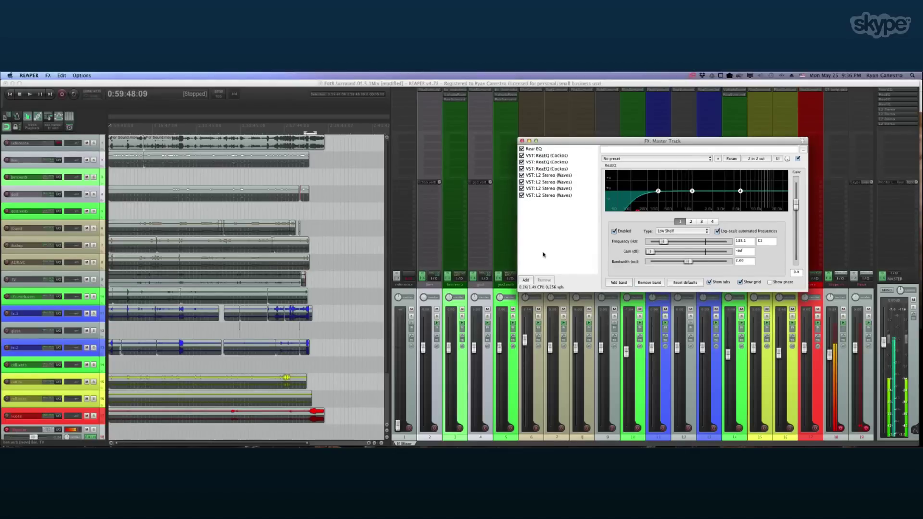
- Rename the second ReaEQ instance in the master track's FX chain as "Sub EQ"
click(546, 156)
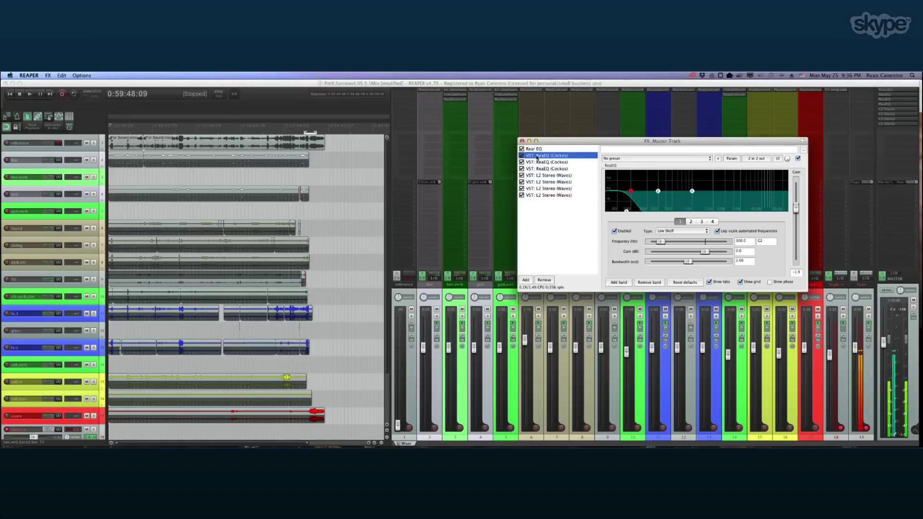
right_click(536, 157)
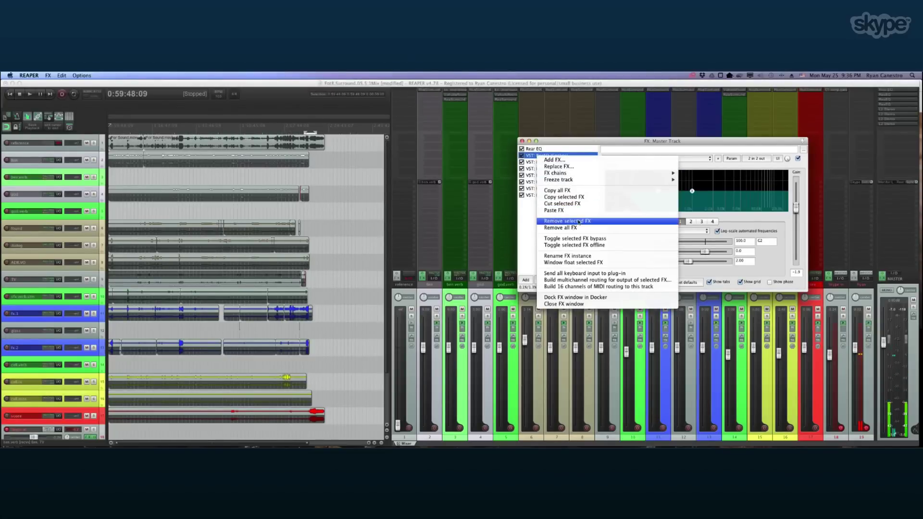
click(583, 258)
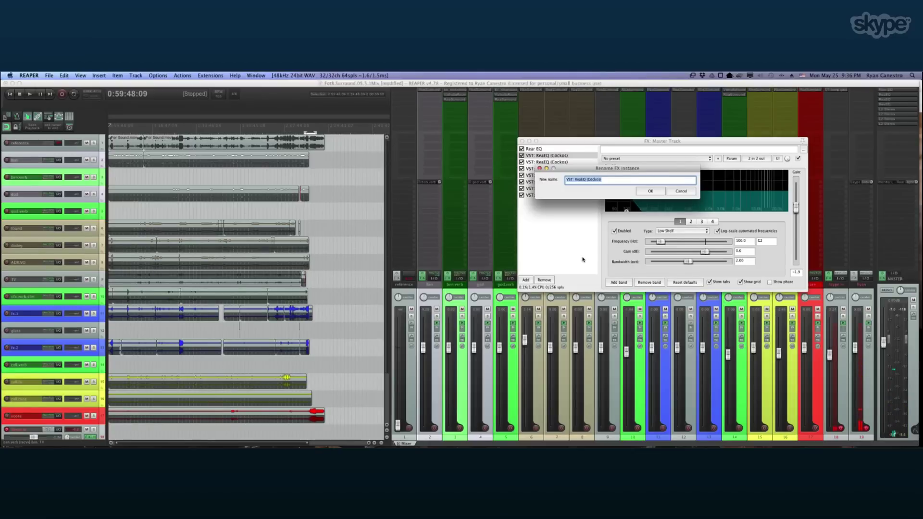
text(Sub EQ)
key(Return)
- Rename the third ReaEQ instance as "L&R EQ" and close the master track's FX chain
click(554, 163)
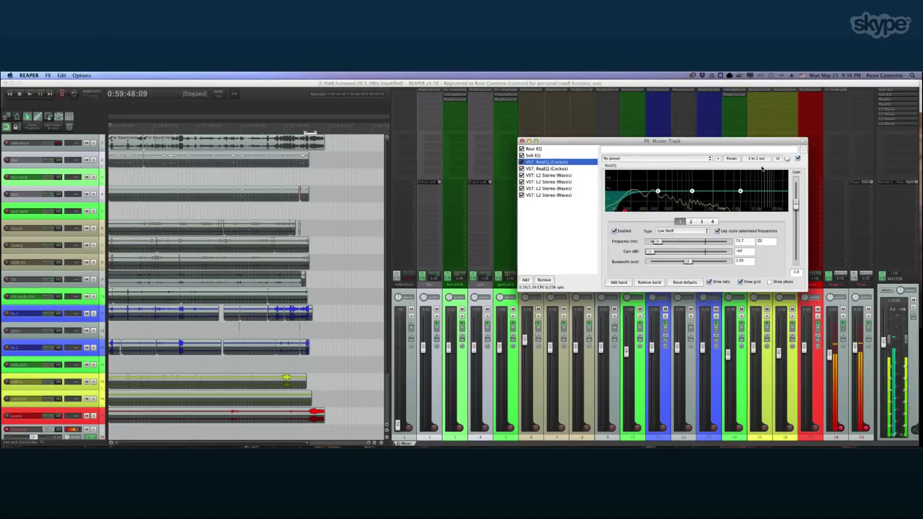
right_click(543, 163)
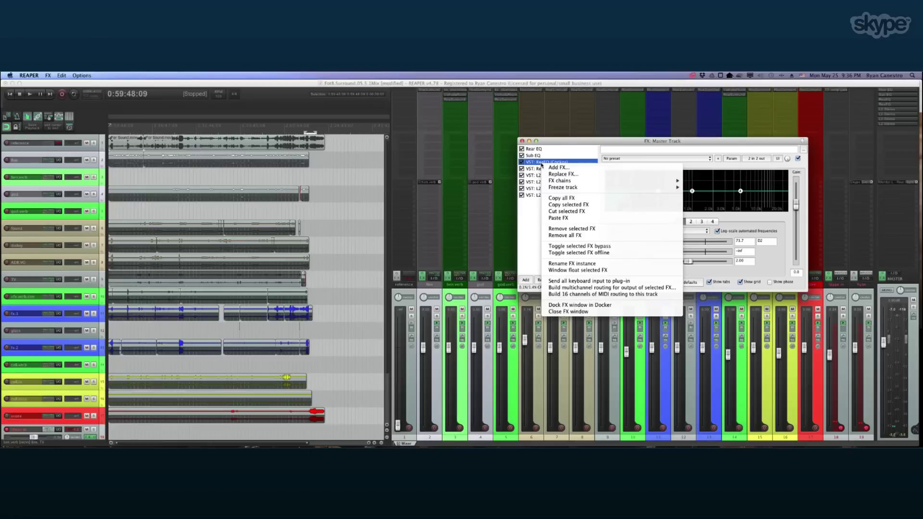
click(572, 263)
text(L&R EQ)
key(Return)
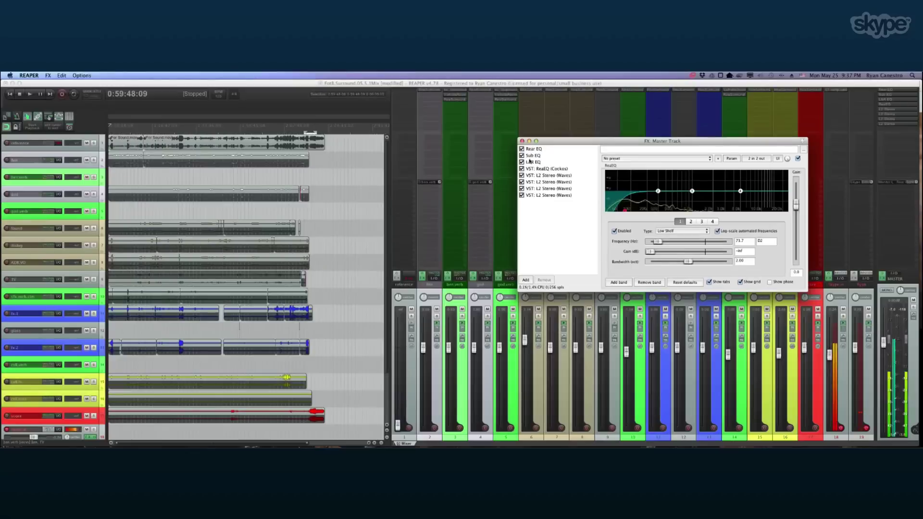
click(523, 141)
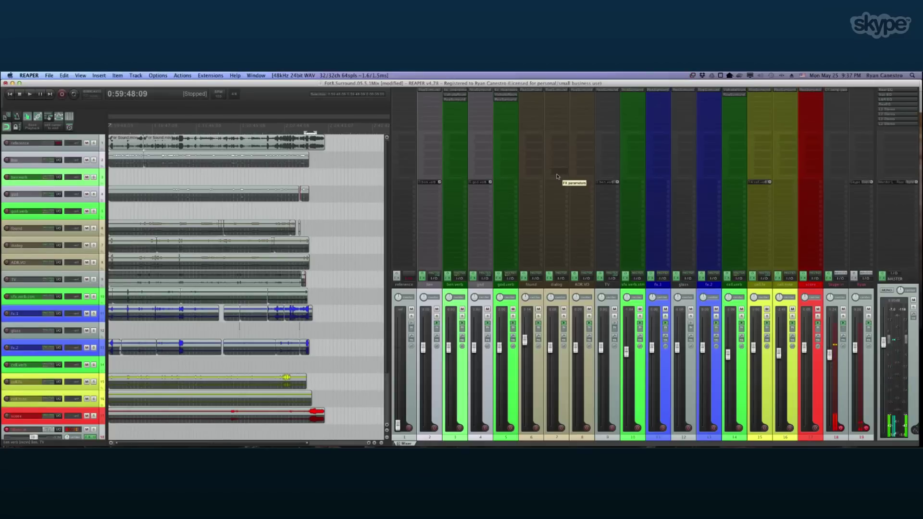
- Open the dialog track's ReaSurround panner, narrow its X width, adjust its Y depth and Z height, and close the window
click(563, 91)
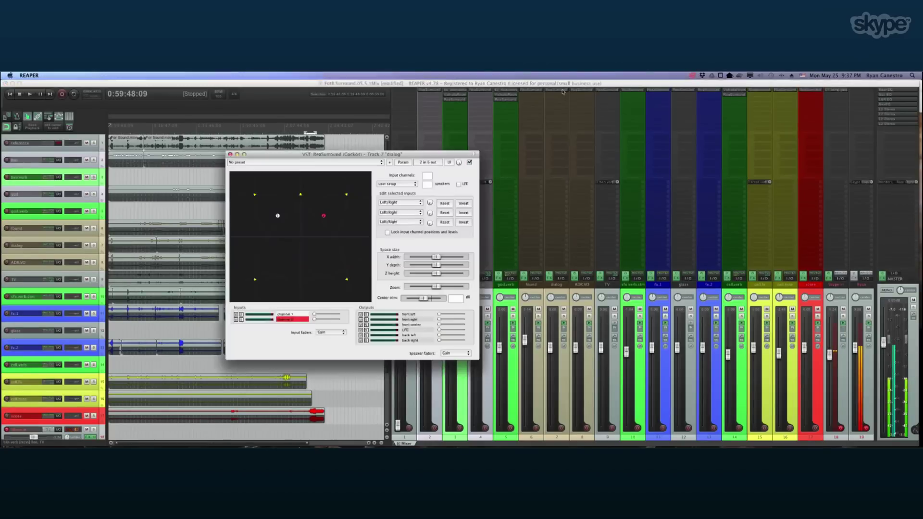
drag(407, 157, 682, 116)
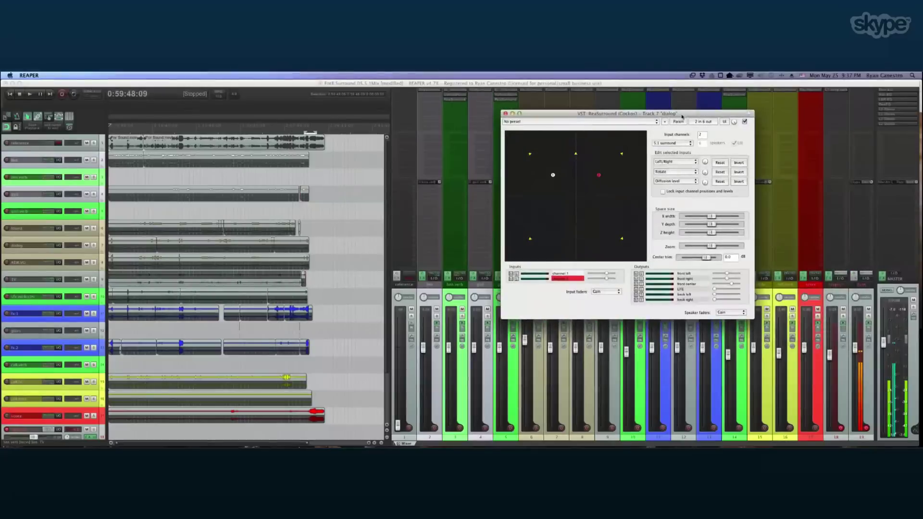
mouse_move(713, 216)
mouse_down()
mouse_move(721, 217)
mouse_move(701, 212)
mouse_move(703, 233)
mouse_move(720, 233)
mouse_up()
click(715, 225)
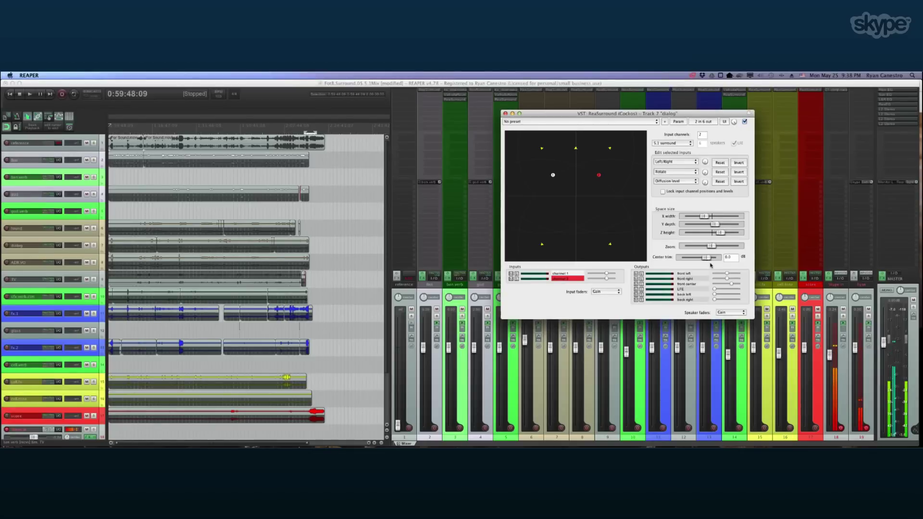
drag(714, 224, 706, 223)
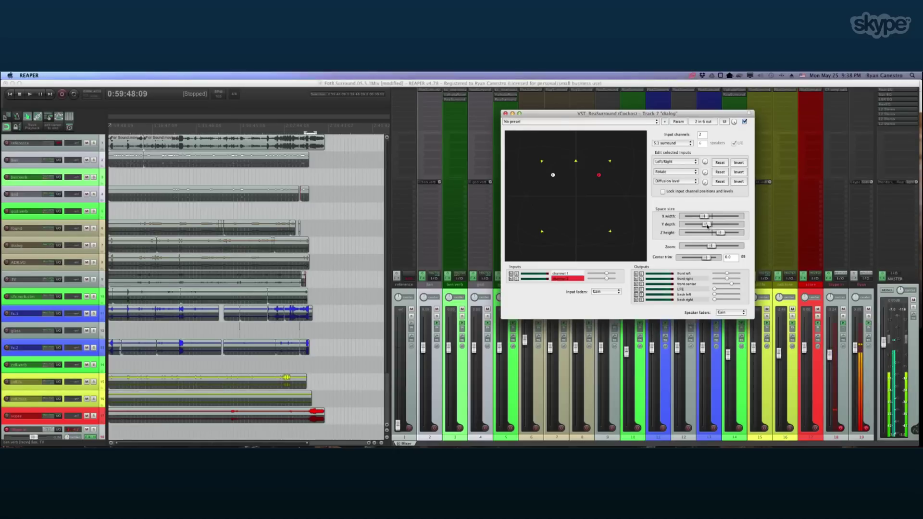
drag(708, 225, 717, 226)
drag(719, 226, 689, 216)
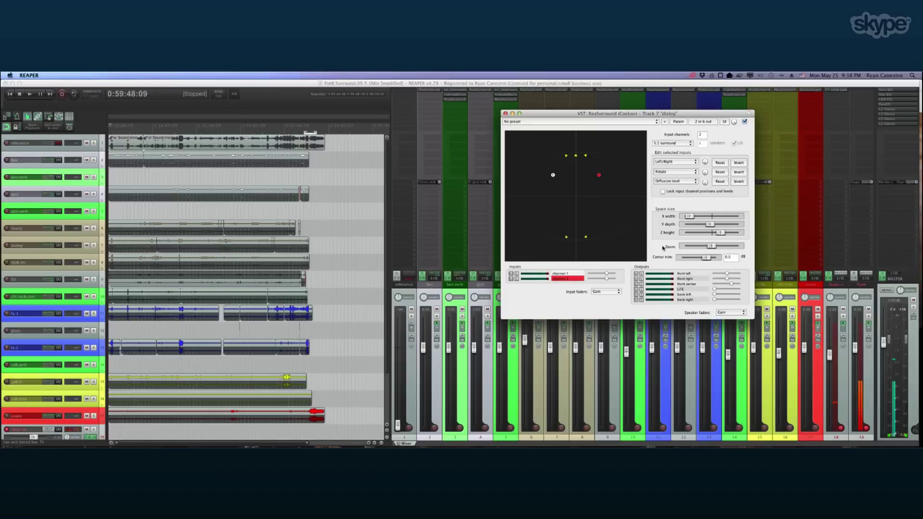
click(506, 114)
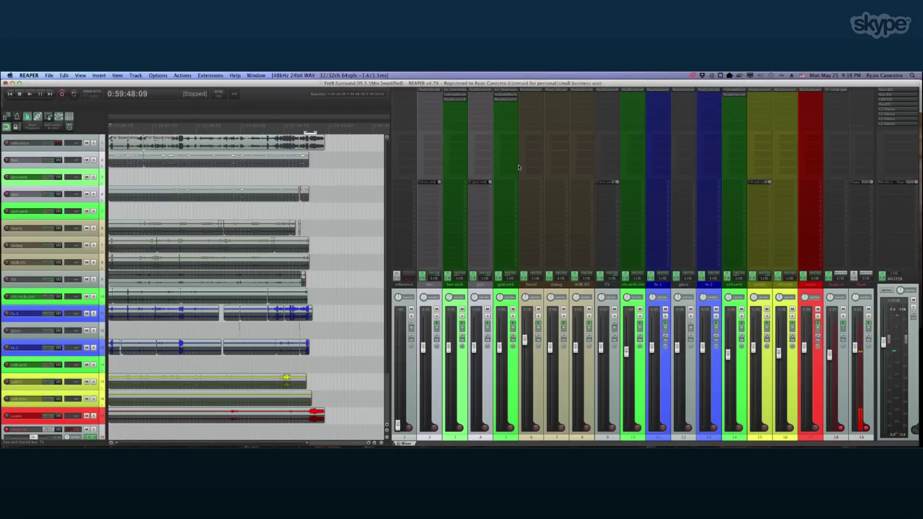
key(super+Tab)
key(super+Tab)
key(super+n)
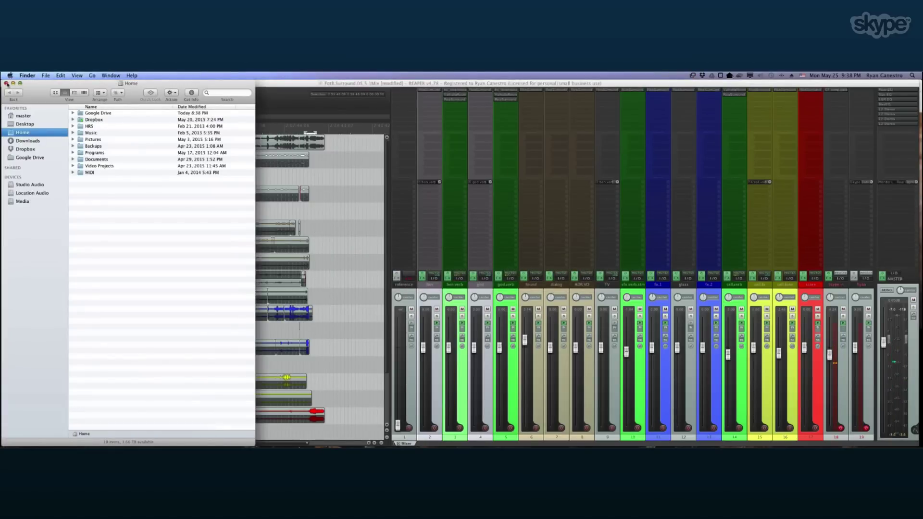
click(6, 83)
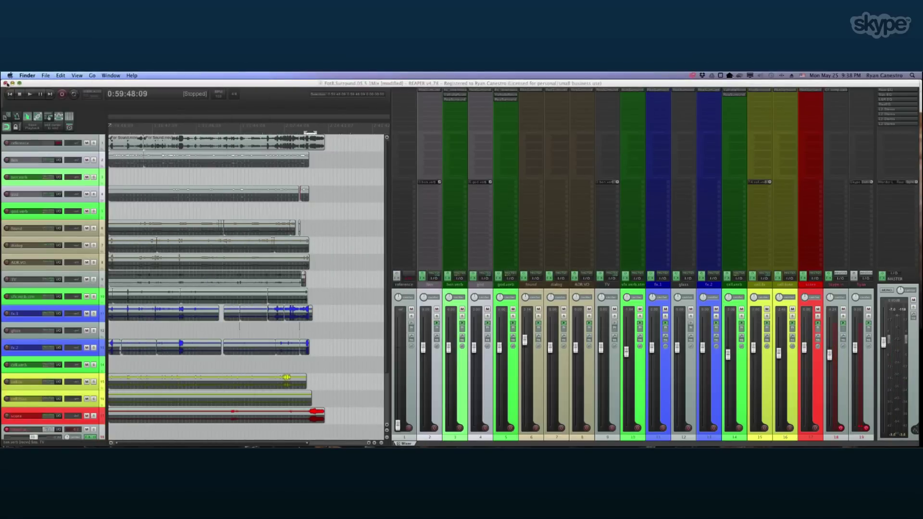
- Inspect the source properties of the first video item on the reference track, including its Transform setting, and cancel the dialog
click(127, 142)
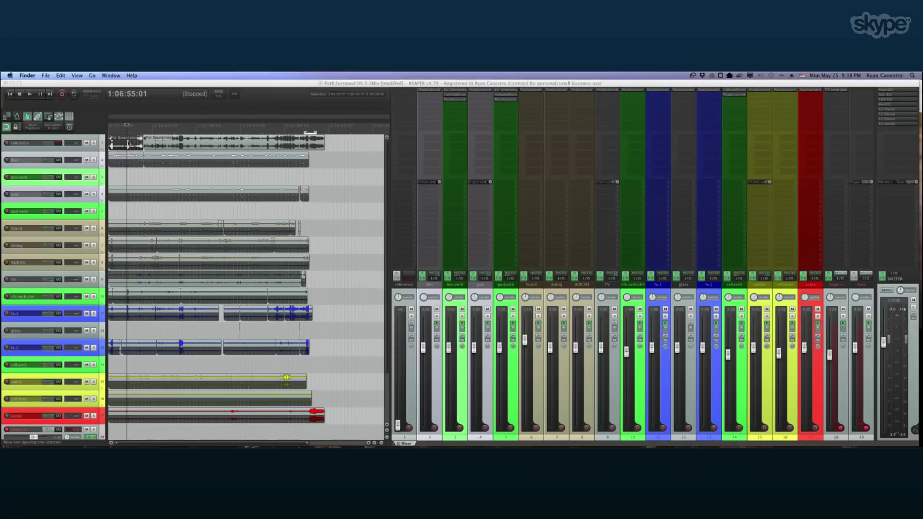
right_click(123, 145)
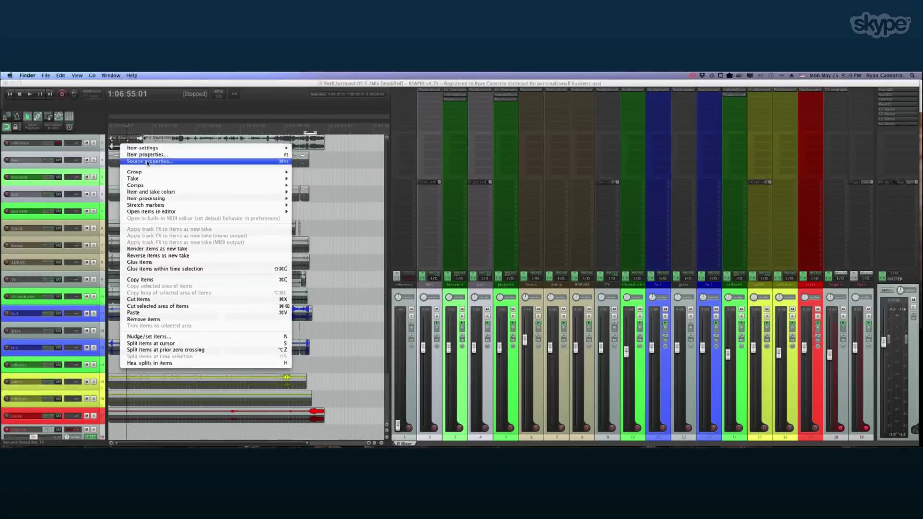
click(148, 161)
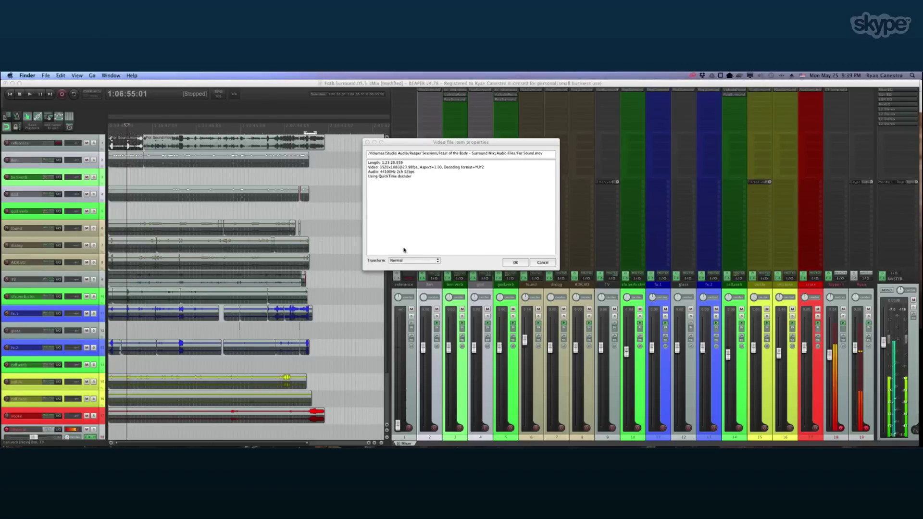
click(407, 261)
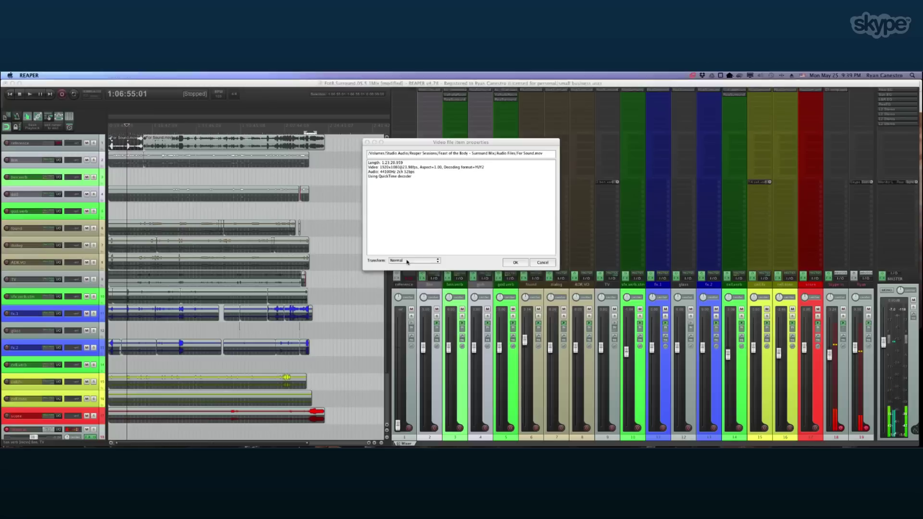
click(441, 228)
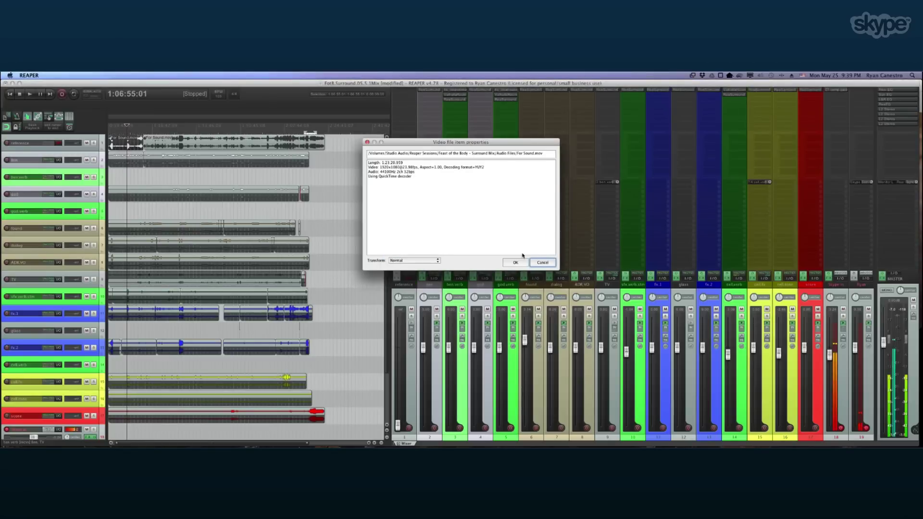
click(546, 263)
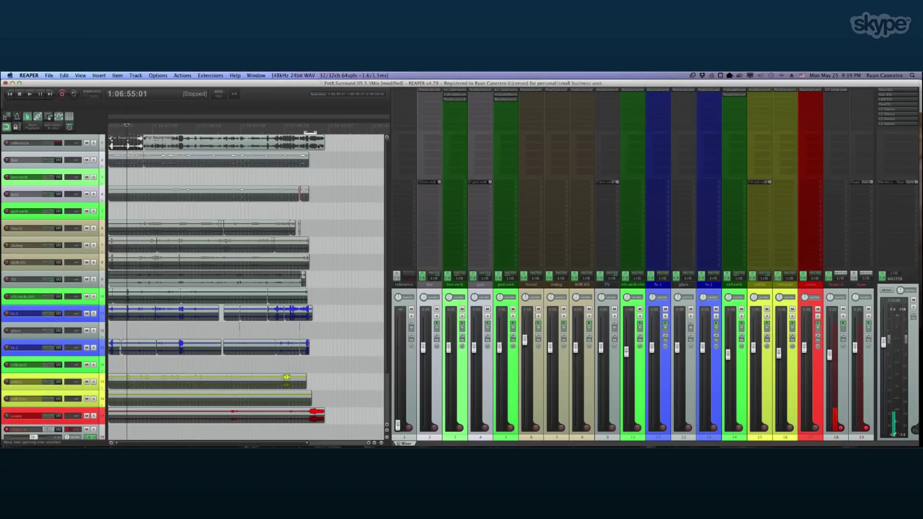
- Select the reference track's items, view the Pro Tools mixer screenshot in Preview, and return to REAPER
click(163, 139)
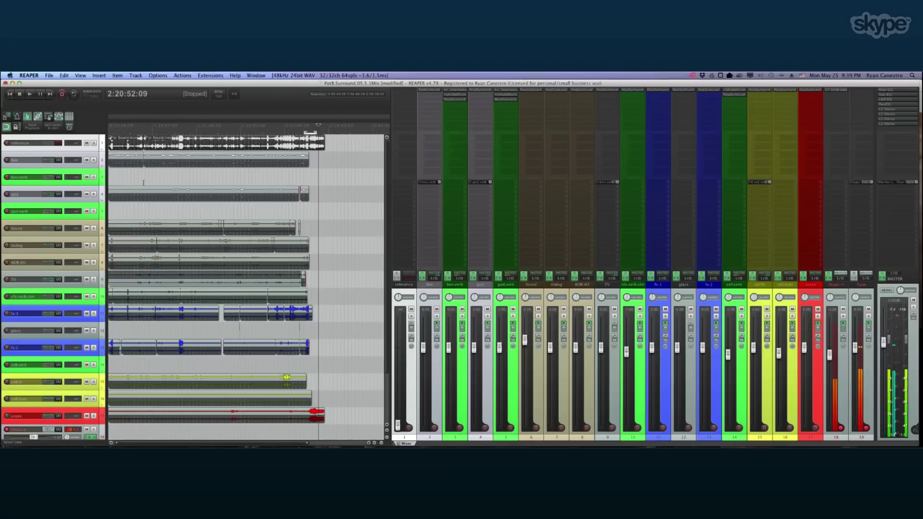
key(super+Tab)
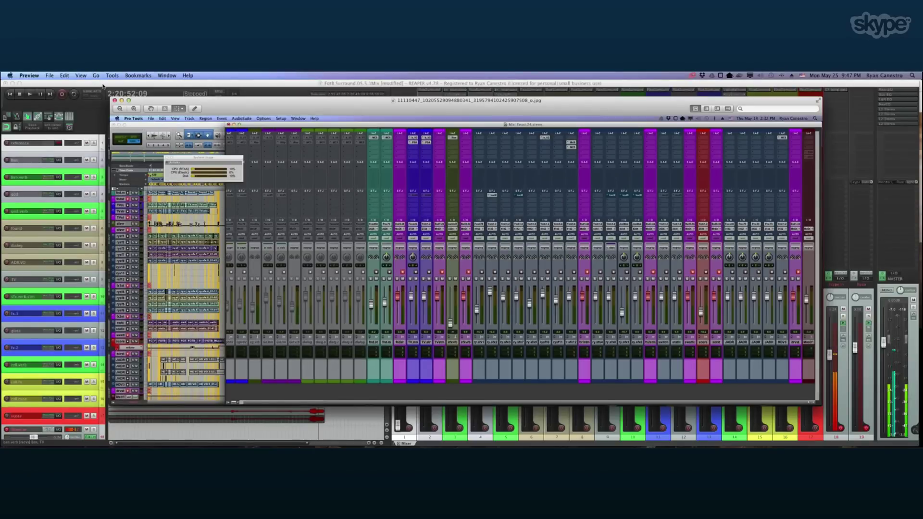
click(103, 86)
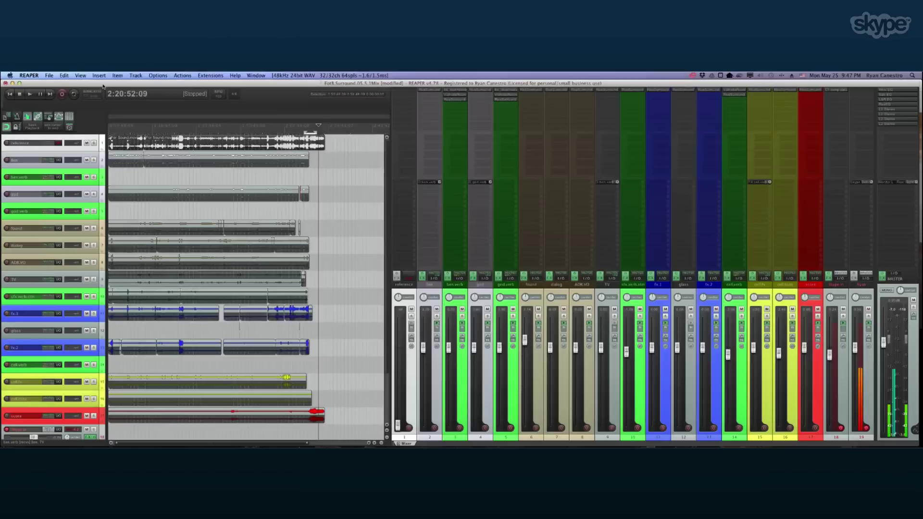
- Open the Track Manager, move it over the mixer and enlarge it to show every track and column
click(184, 76)
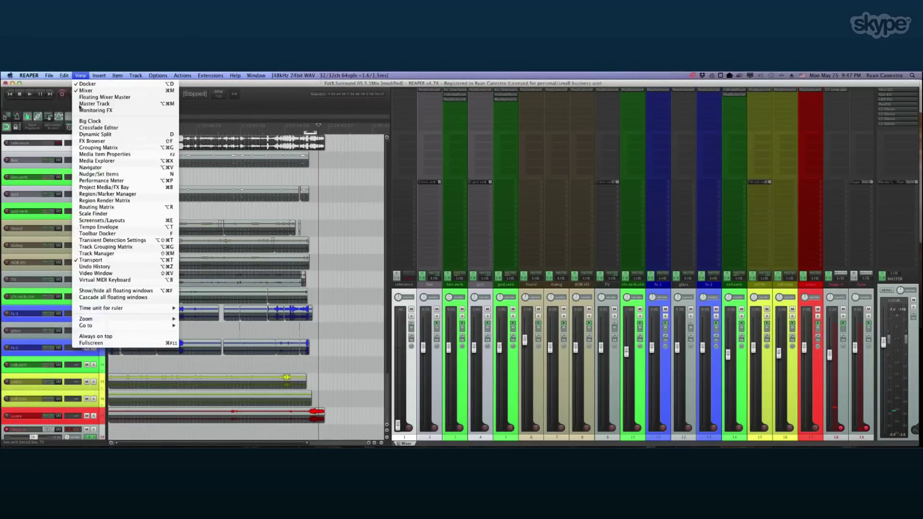
click(122, 254)
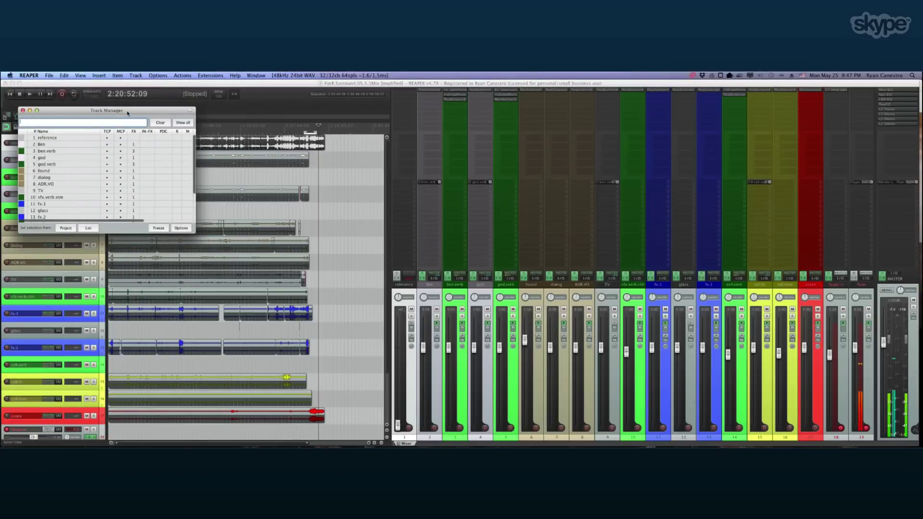
drag(140, 110, 638, 119)
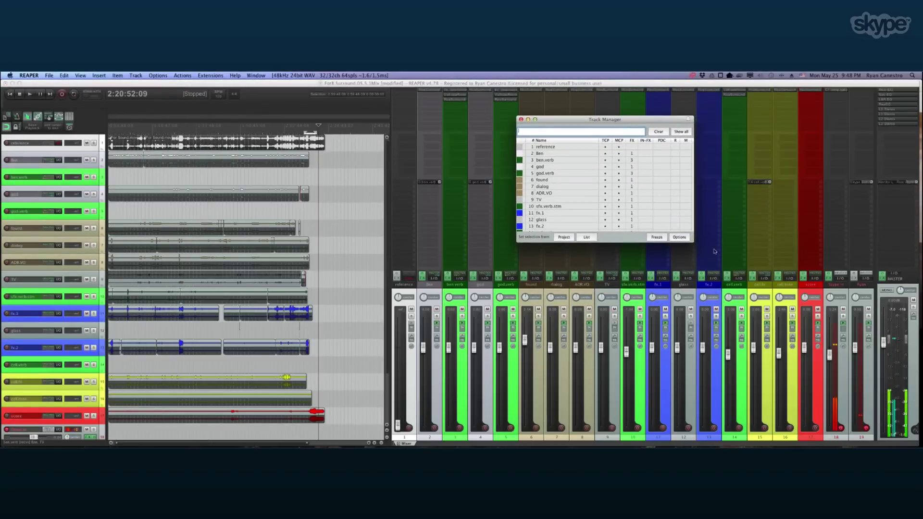
drag(693, 241, 815, 331)
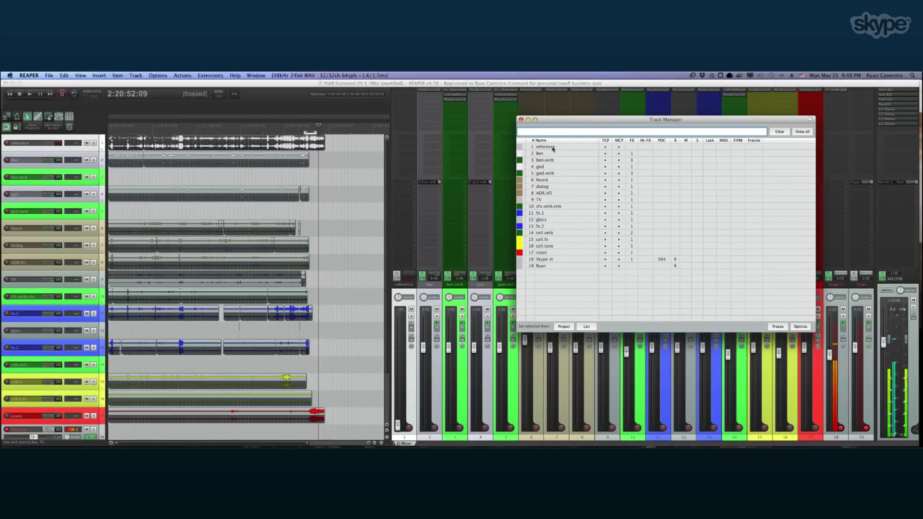
- Toggle the reference track's visibility off and back on in both the track panel and the mixer
click(607, 147)
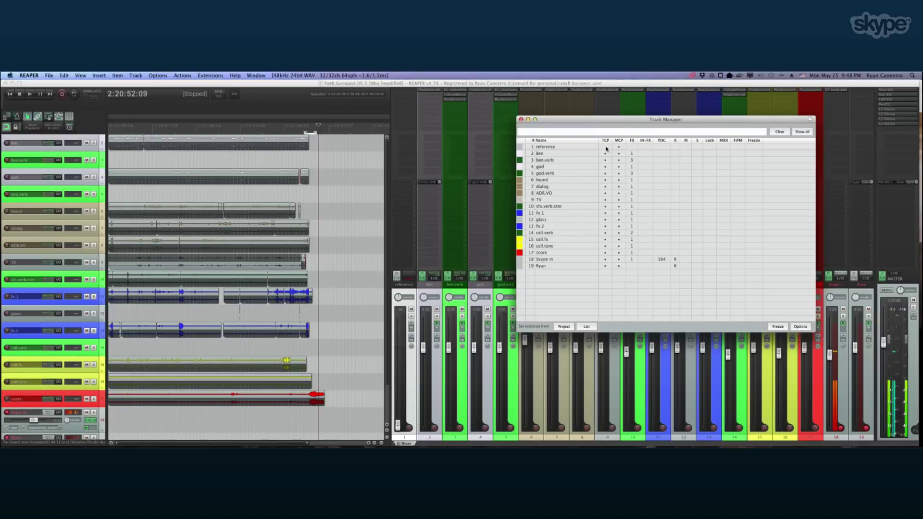
click(605, 146)
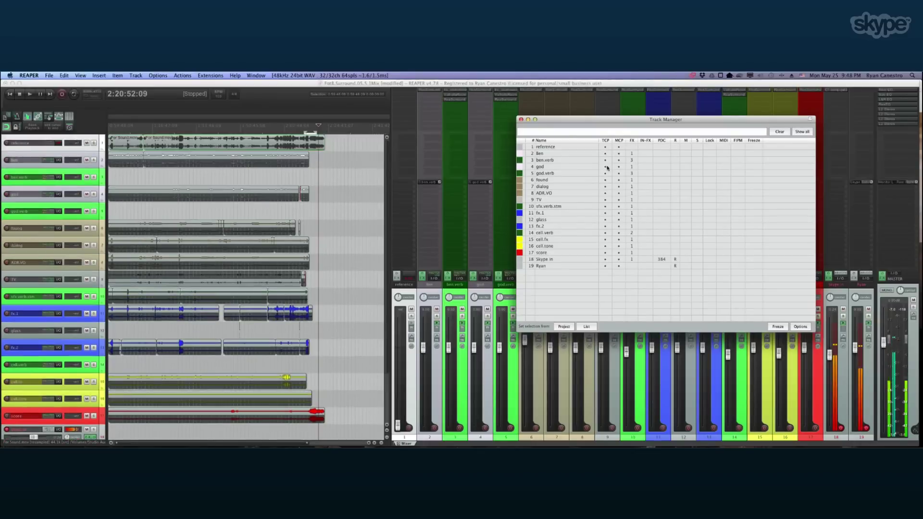
mouse_move(603, 147)
mouse_down()
mouse_move(605, 190)
mouse_move(606, 149)
mouse_up()
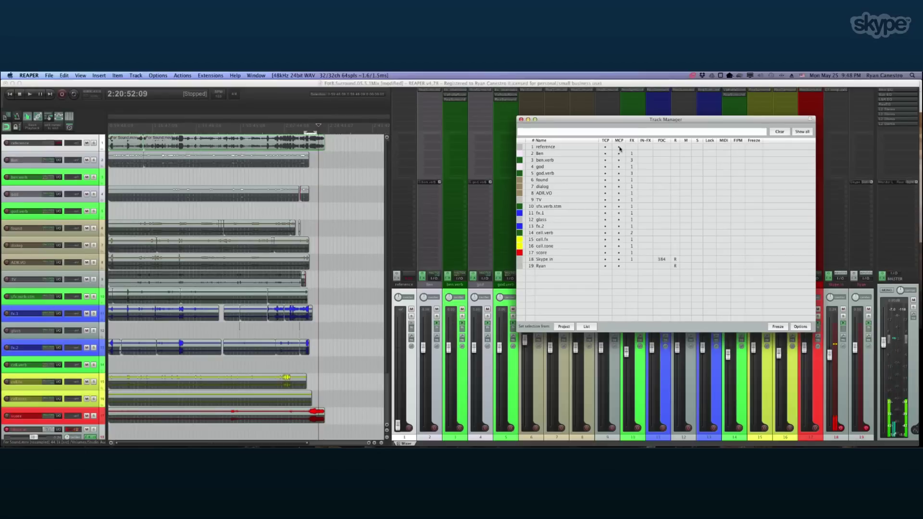
click(605, 147)
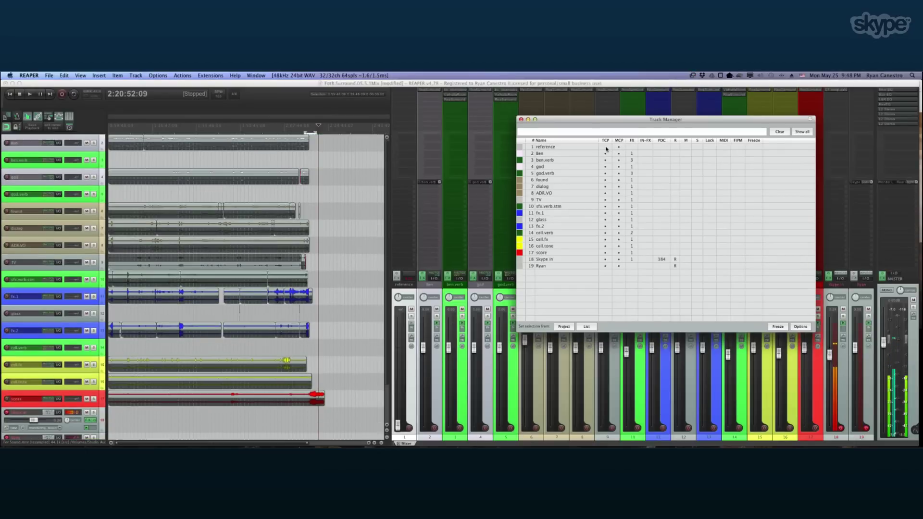
click(619, 147)
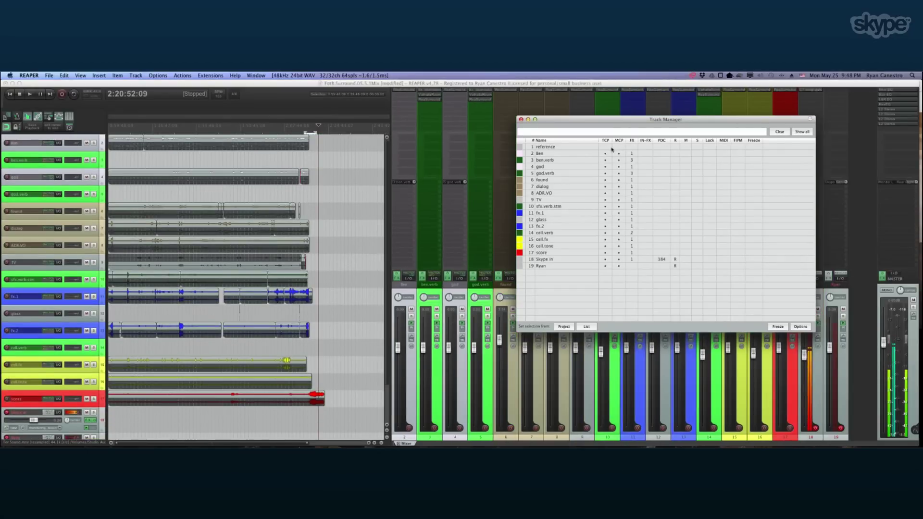
click(619, 147)
click(605, 147)
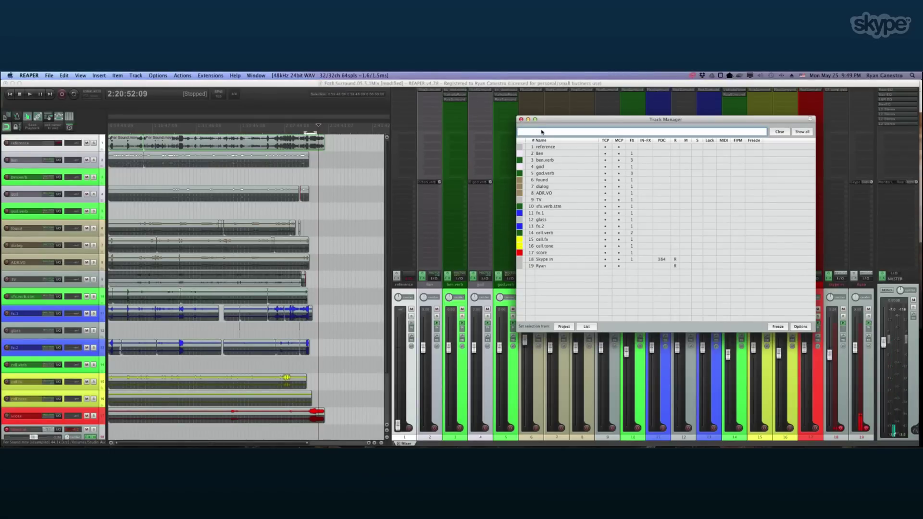
- Filter the track list for dialog and look through that track's FX and freeze options without applying any
text(dialog)
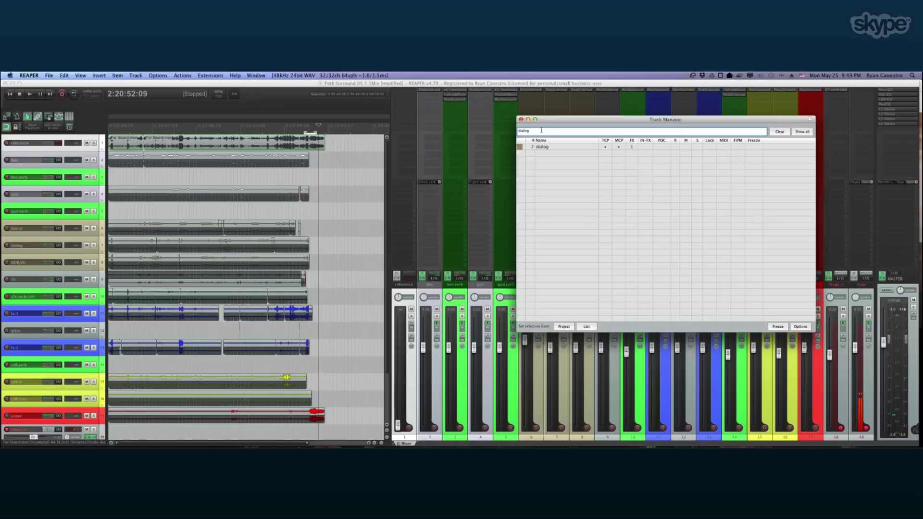
click(632, 147)
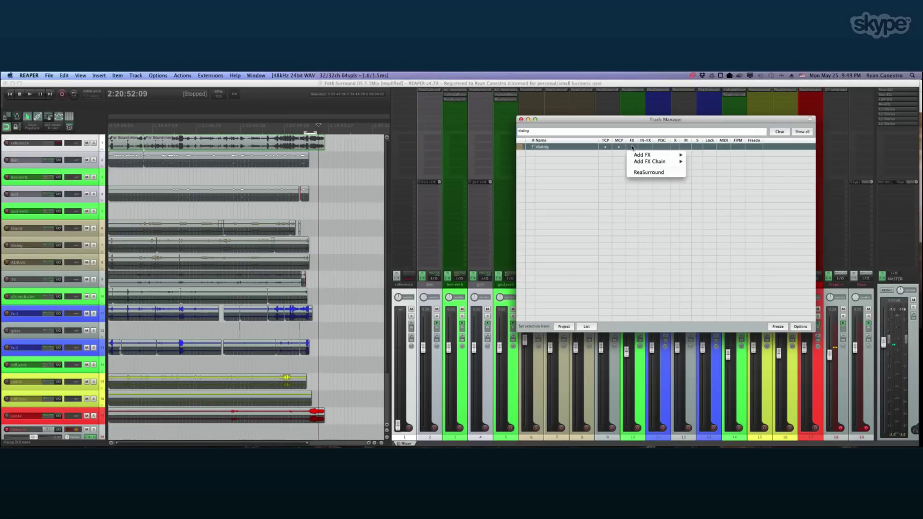
mouse_move(636, 155)
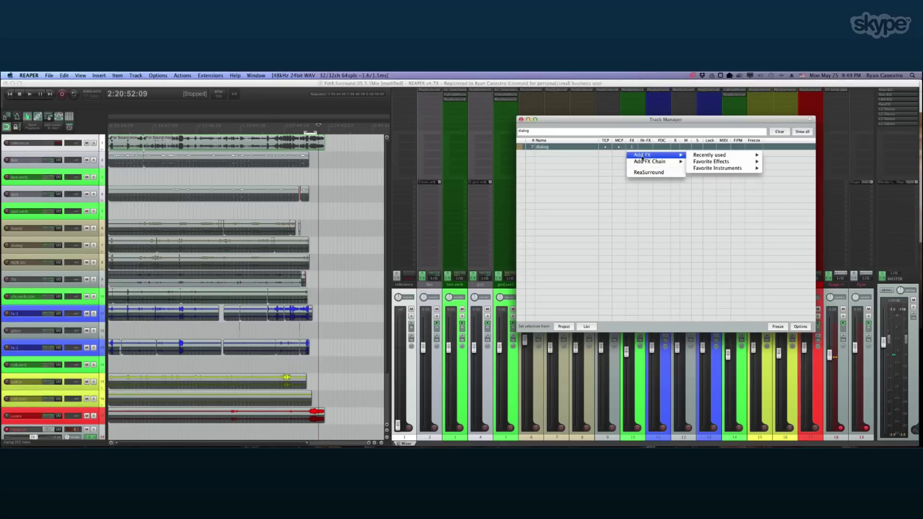
click(594, 123)
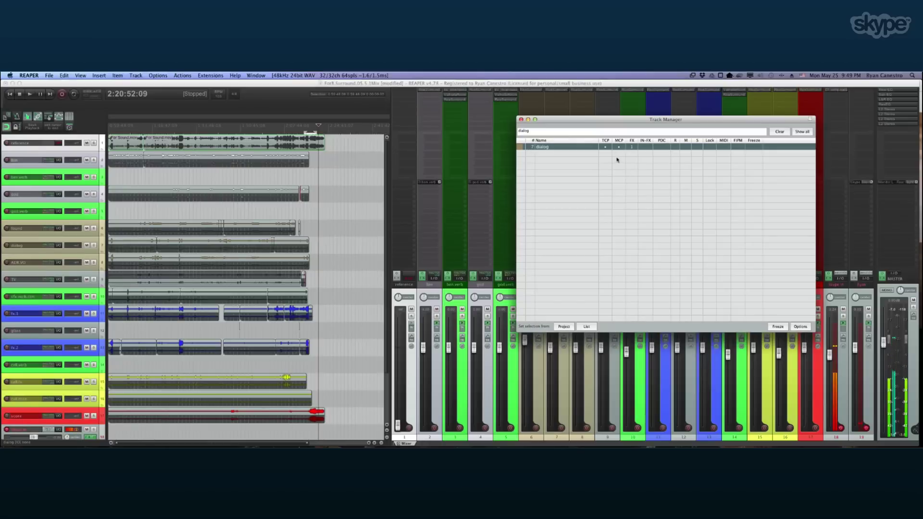
click(776, 328)
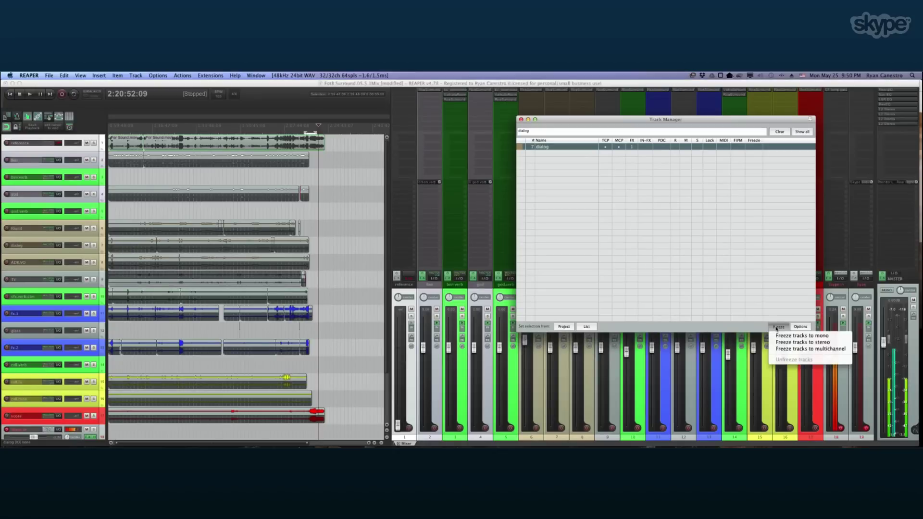
click(754, 299)
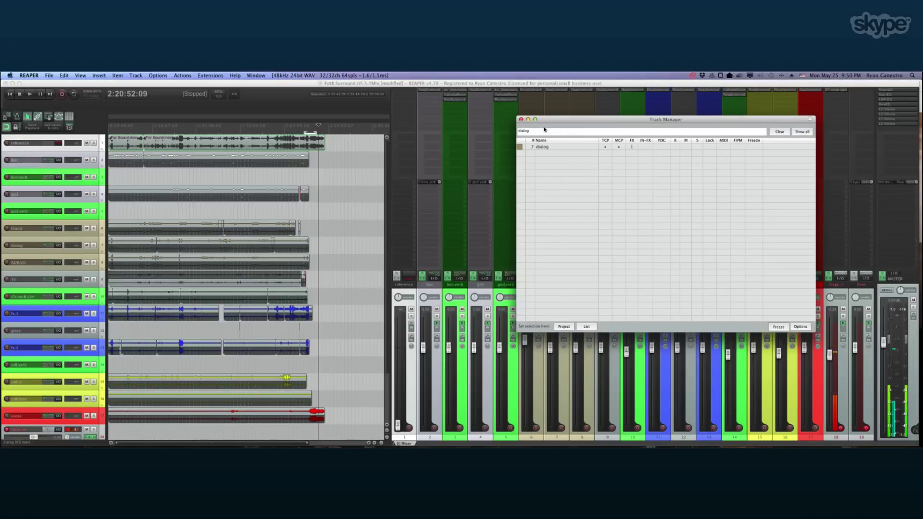
- Clear the dialog filter and close the Track Manager
click(780, 132)
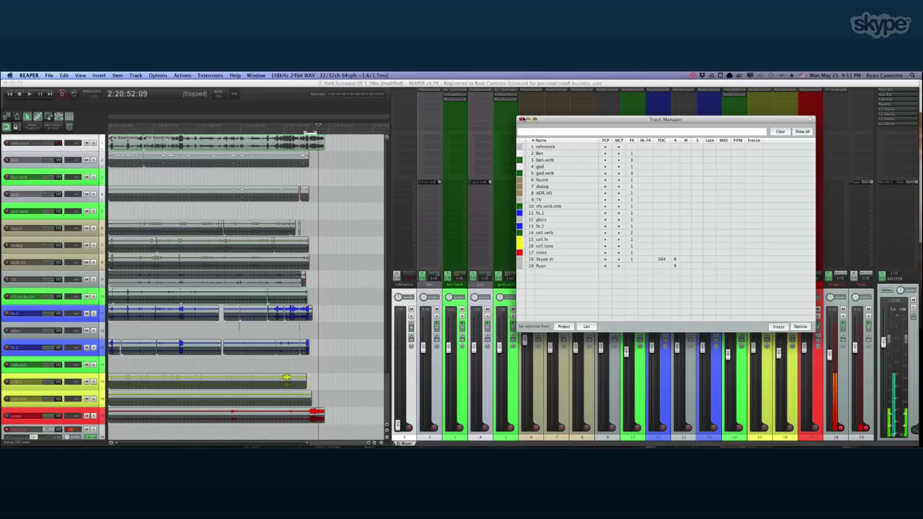
click(521, 119)
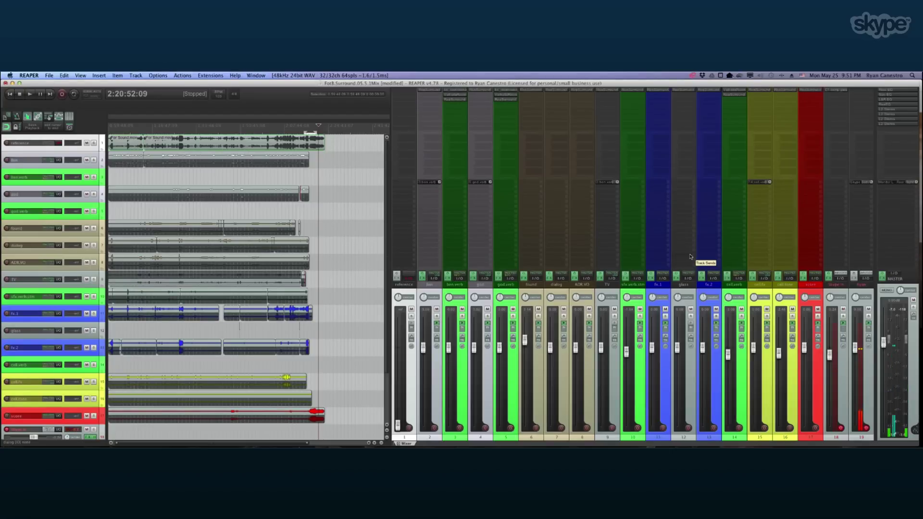
- View the Mac's system version, processor and memory information, and close the information window
click(10, 76)
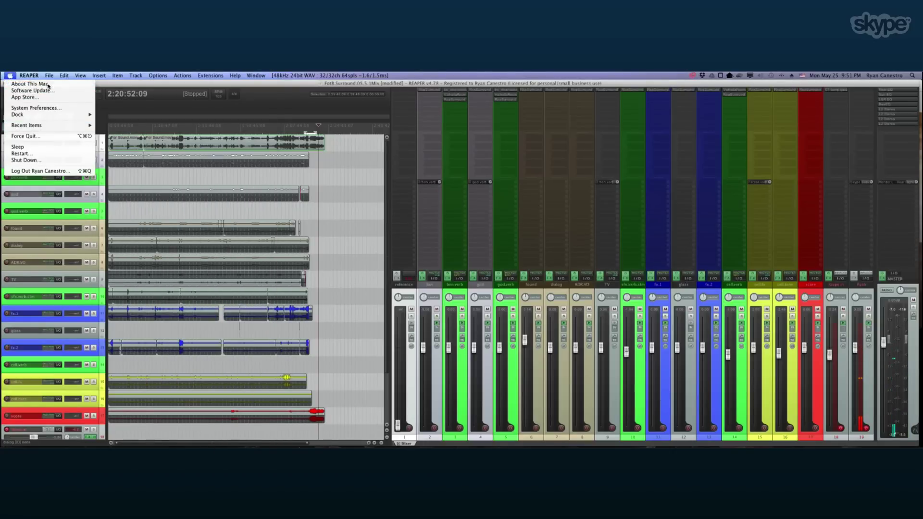
click(48, 86)
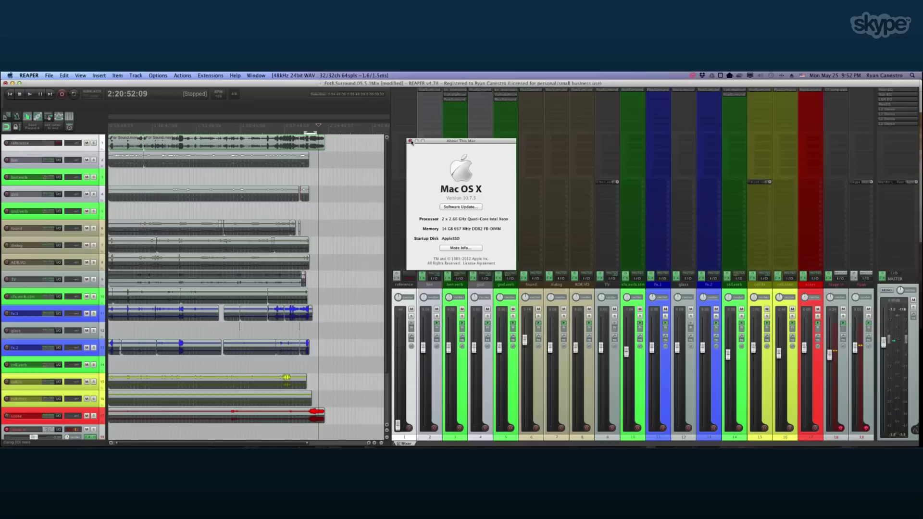
click(411, 141)
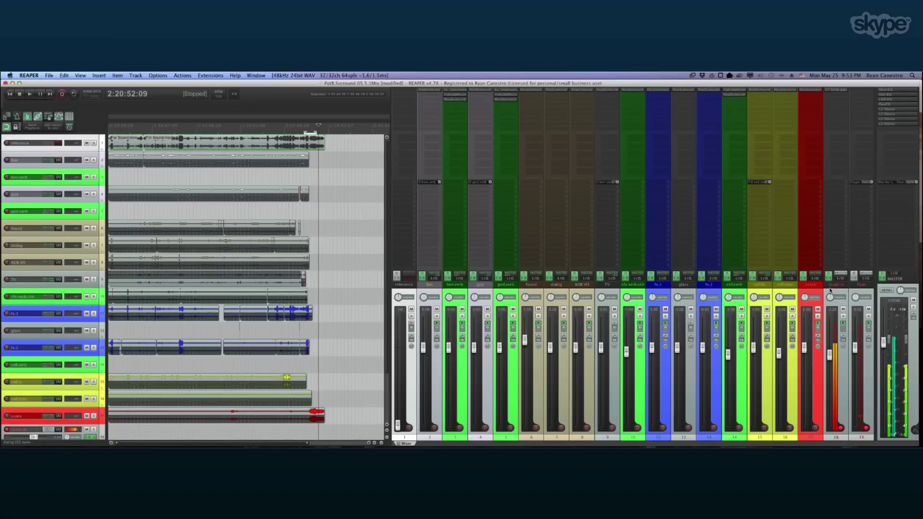
- Switch to Preview and close the Pro Tools mixer screenshot
key(super+Tab)
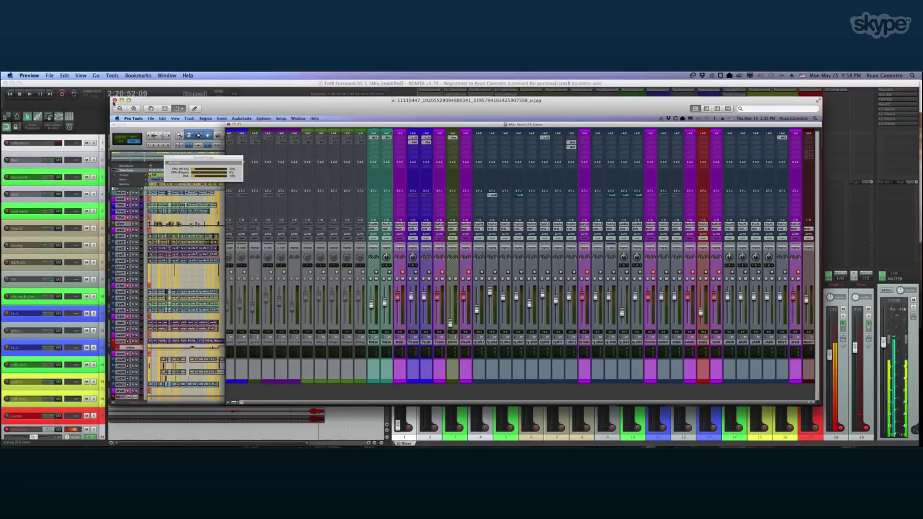
click(115, 101)
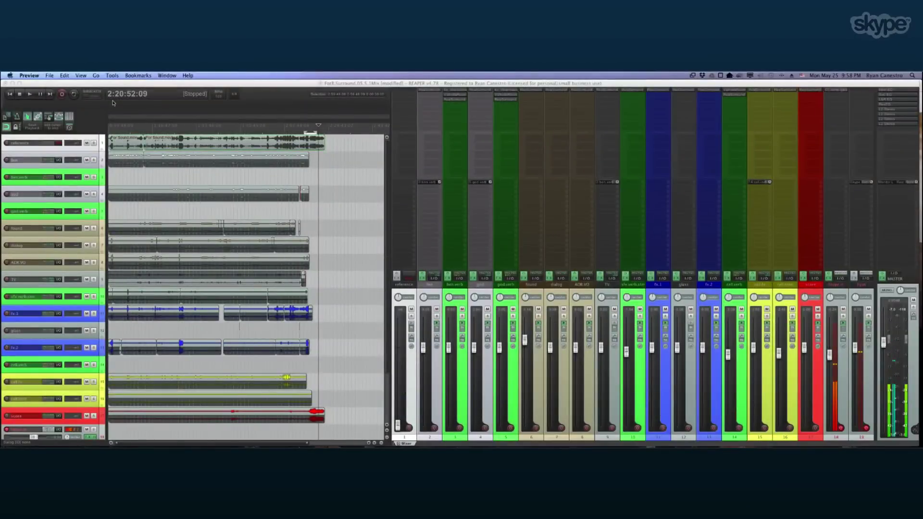